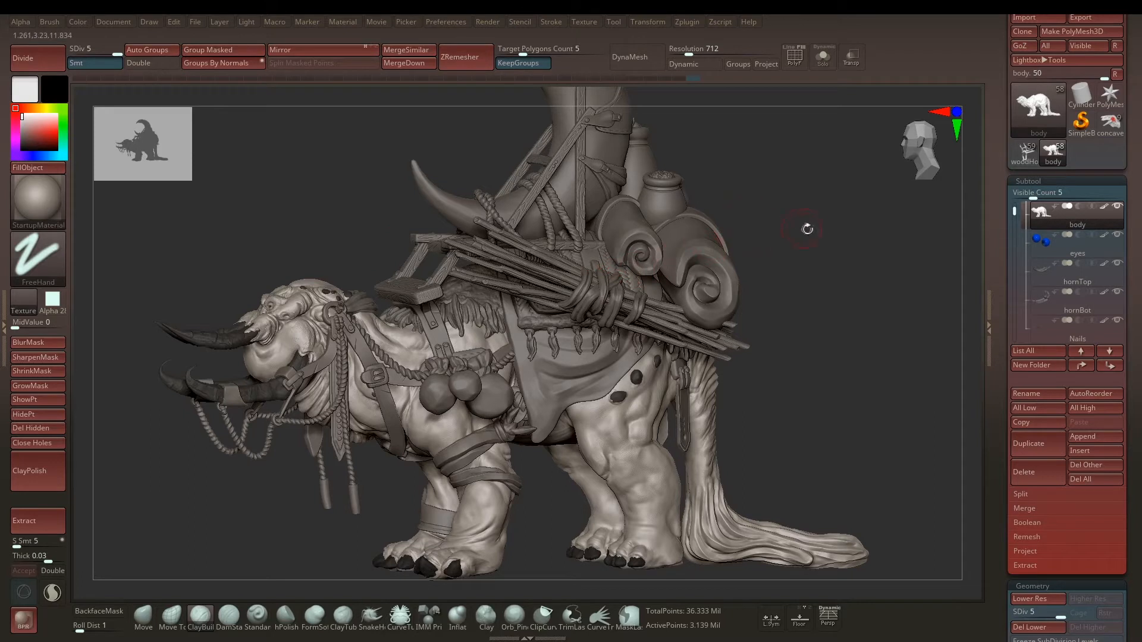
Step: Turn on PolyFrame display so the polygroup colours show on the creature's body
left_click_drag(836, 200, 595, 272)
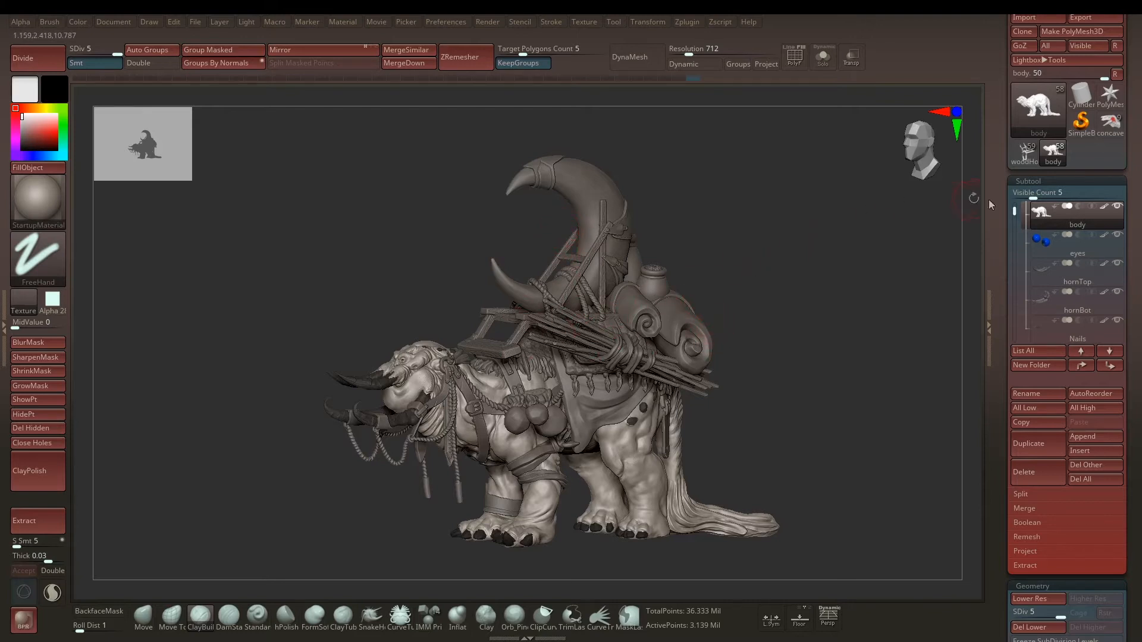
mouse_move(1012, 208)
left_mouse_down()
mouse_move(1014, 293)
mouse_move(1014, 206)
left_mouse_up()
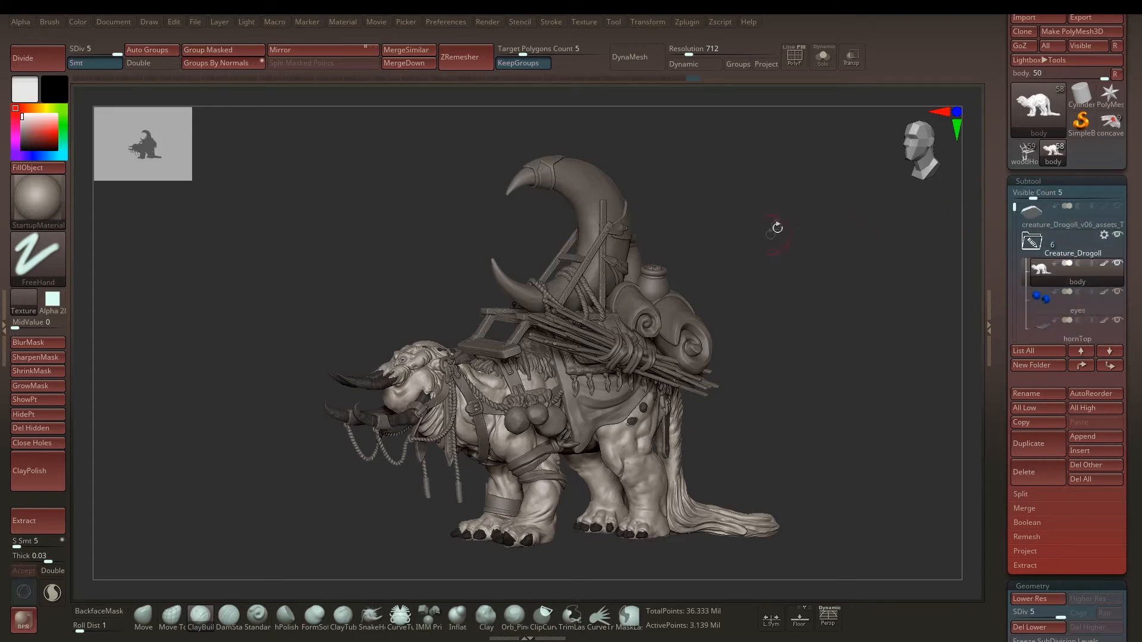
left_click_drag(737, 219, 740, 277)
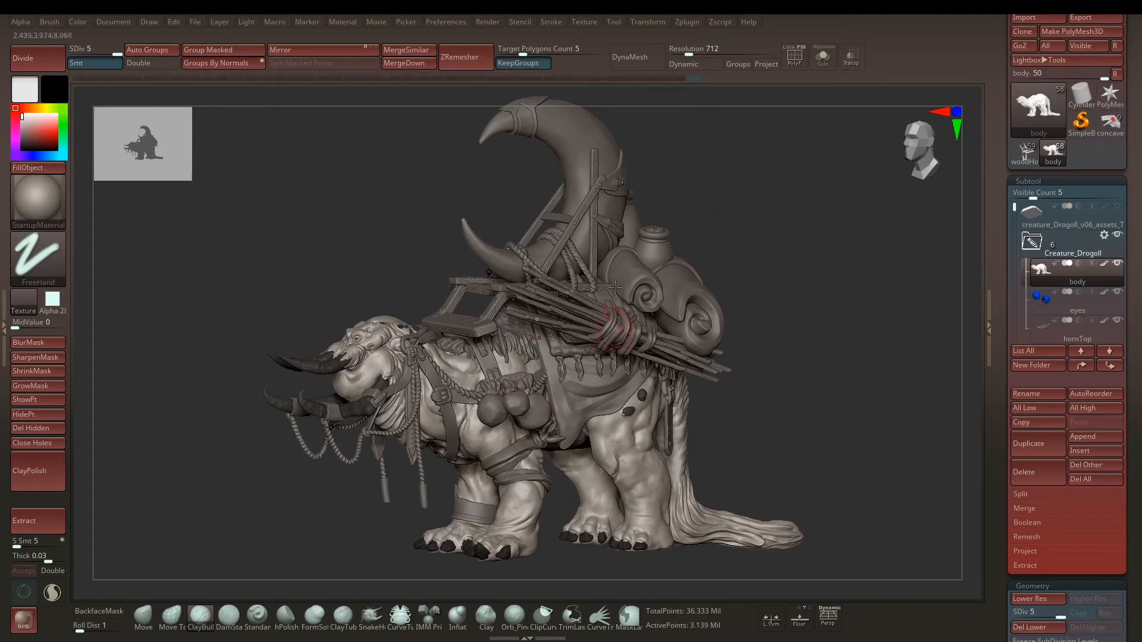
left_click(786, 67)
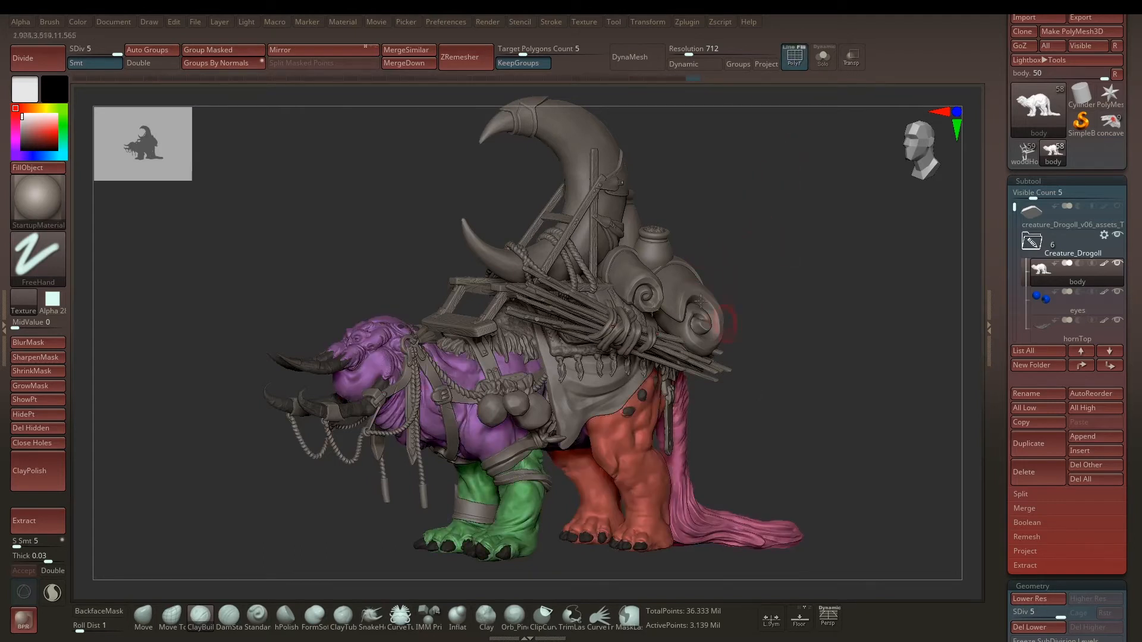
Step: Select the large bedroll, the moon, the front belts and the saddle blanket in turn to view their polygroups
key("space")
key("alt")
left_click(683, 278, "alt")
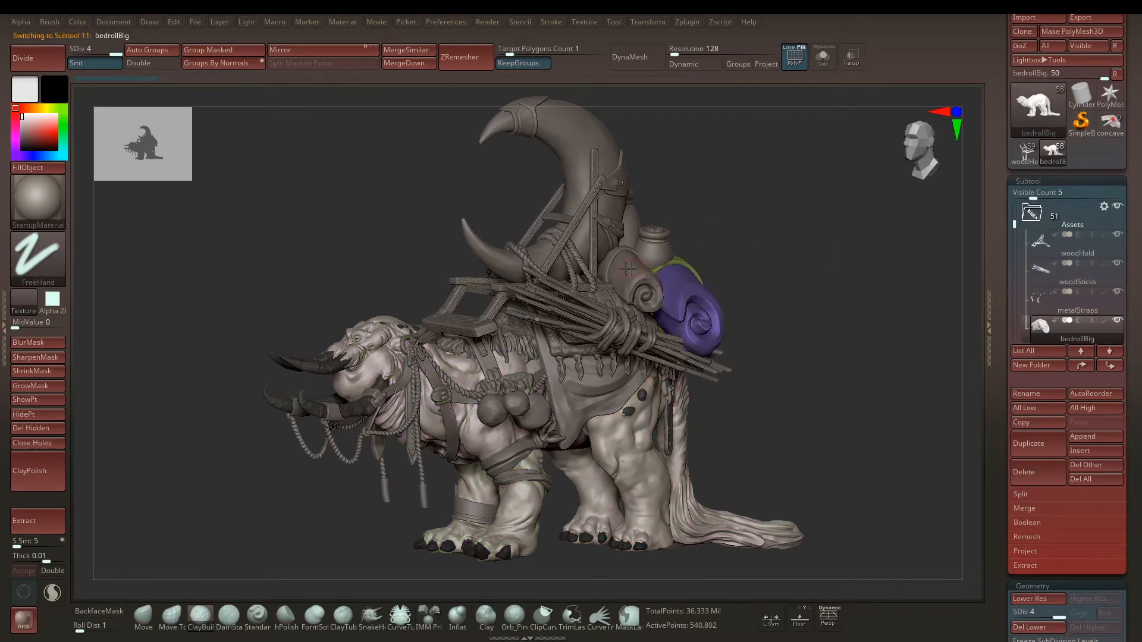
left_click(631, 268, "alt")
left_click(537, 265, "alt")
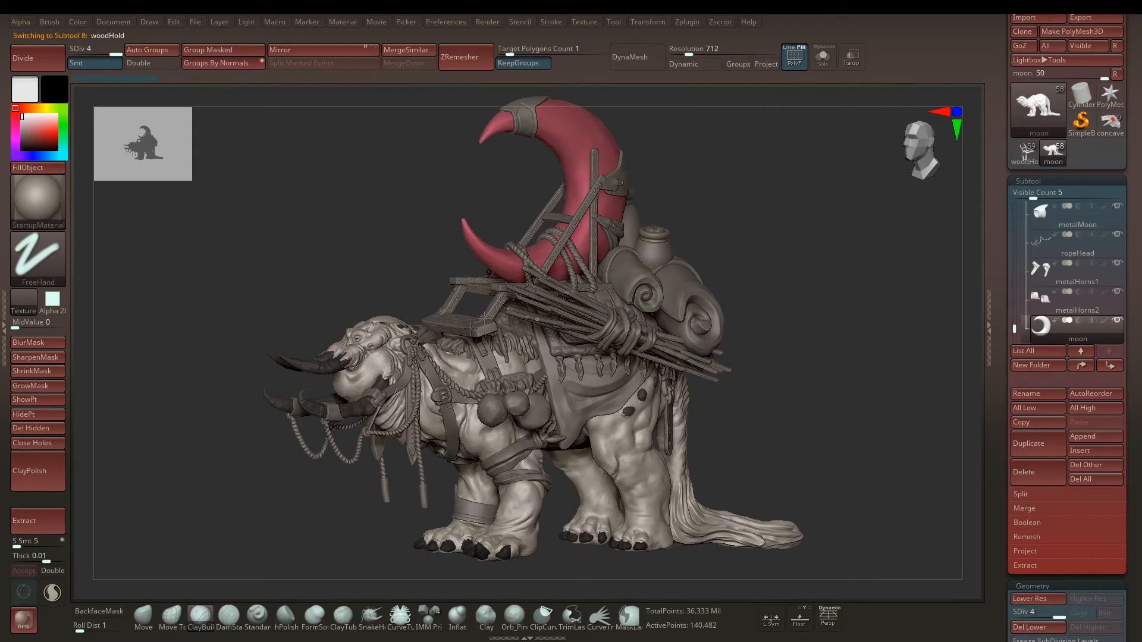
left_click(478, 288, "alt")
left_click(378, 355, "alt")
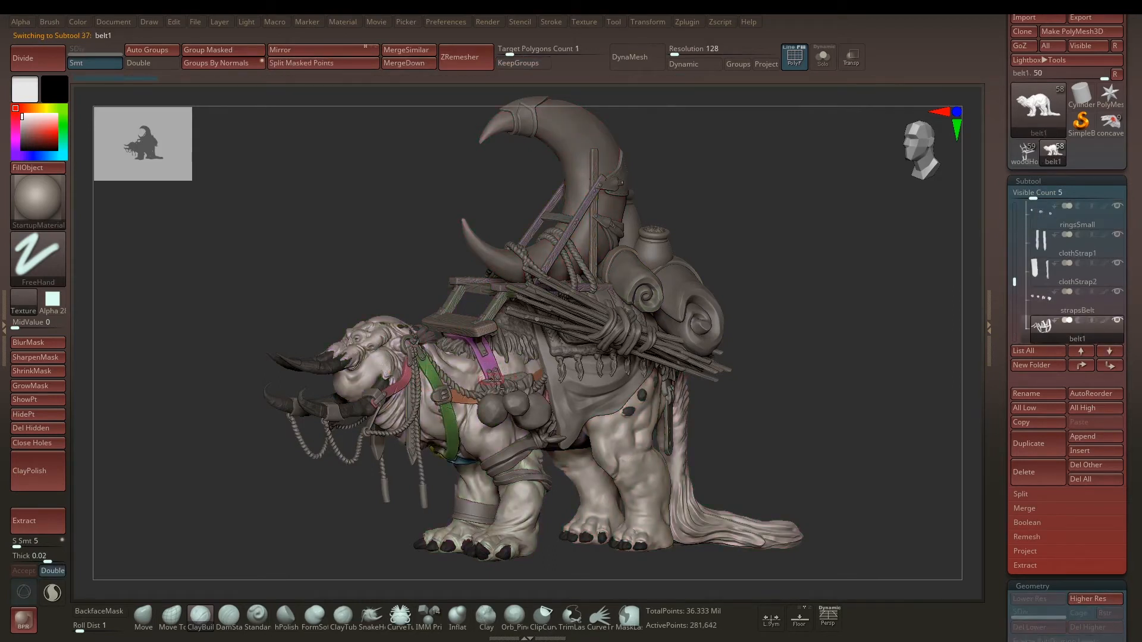
left_click(582, 395, "alt")
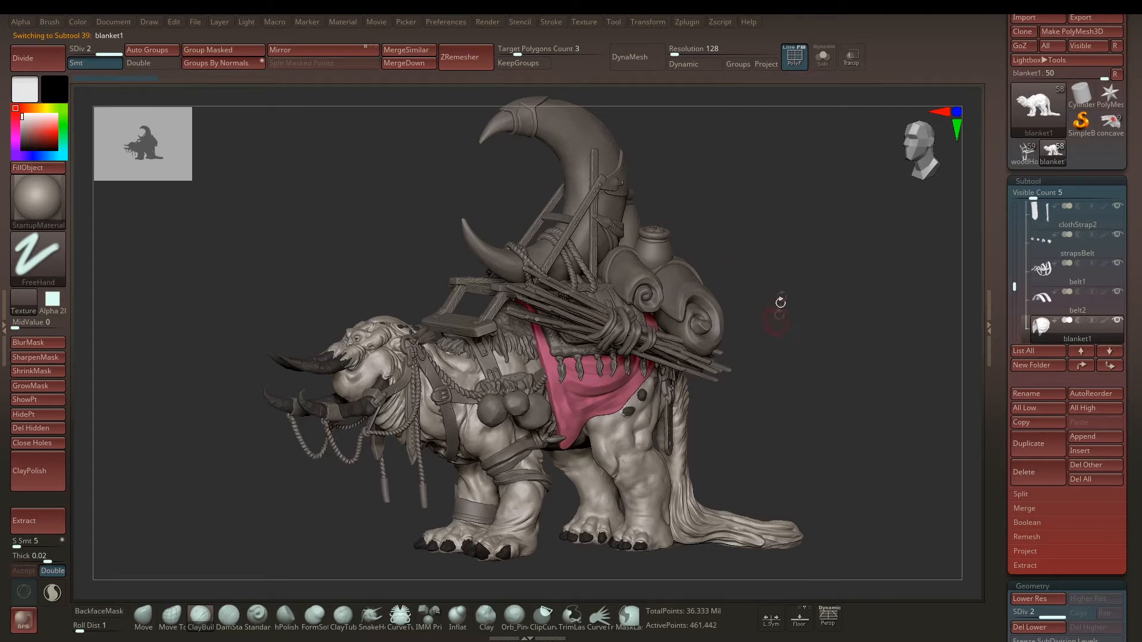
Step: Select the small bedroll, view it alone with Solo, and bring the other subtools back
right_click_drag(755, 294, 699, 268, "ctrl")
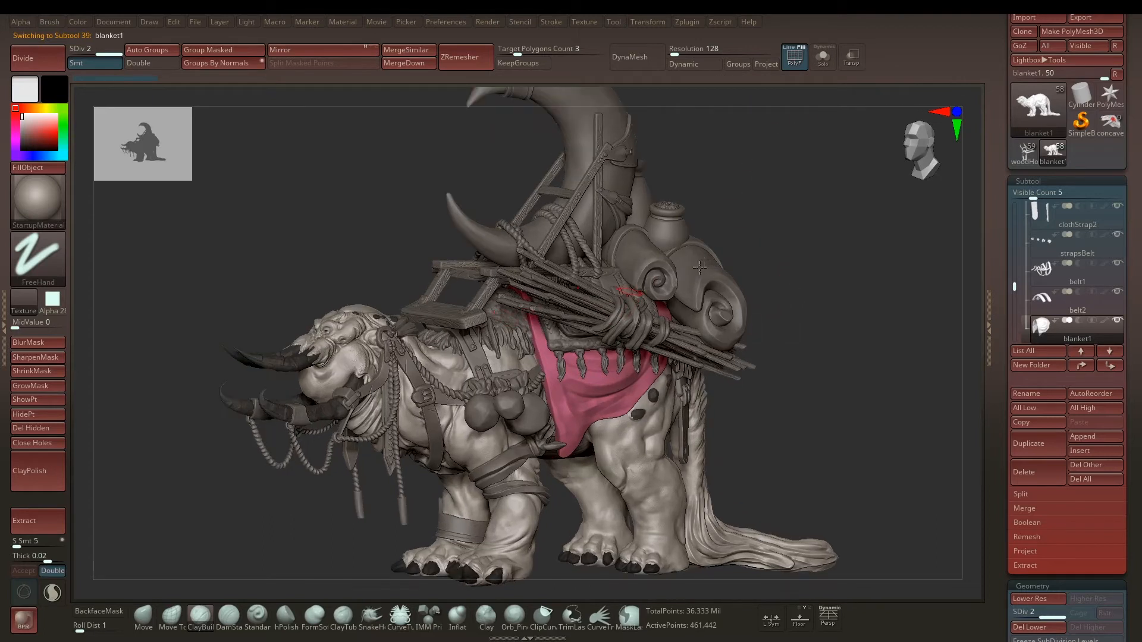
left_click(645, 258, "alt")
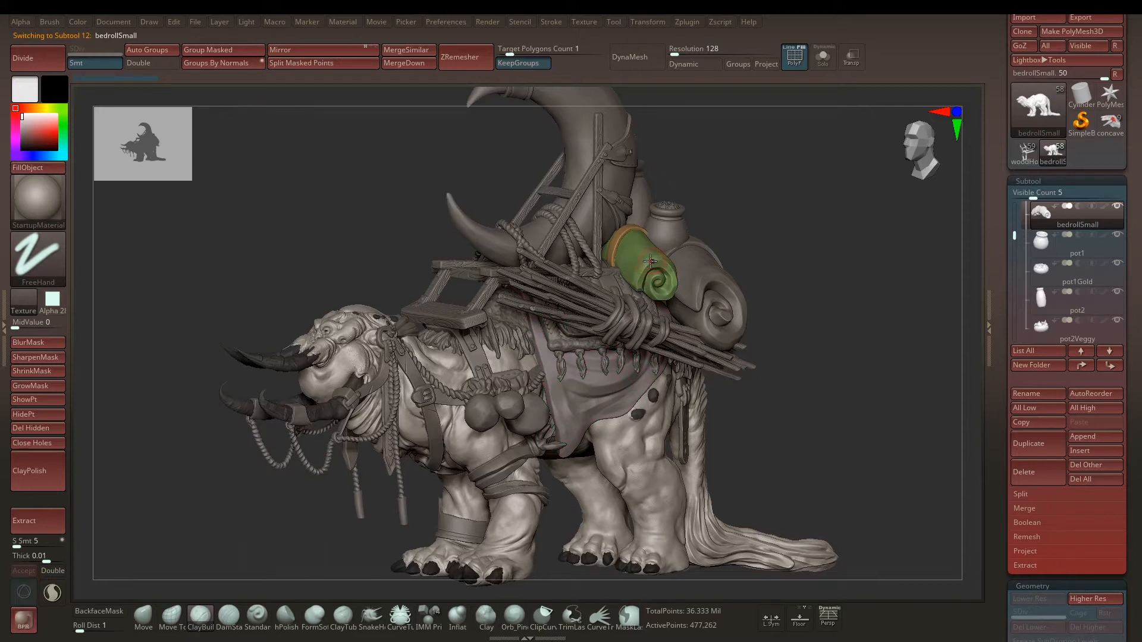
key("alt+s")
right_click_drag(725, 227, 689, 241, "alt")
key("alt+s")
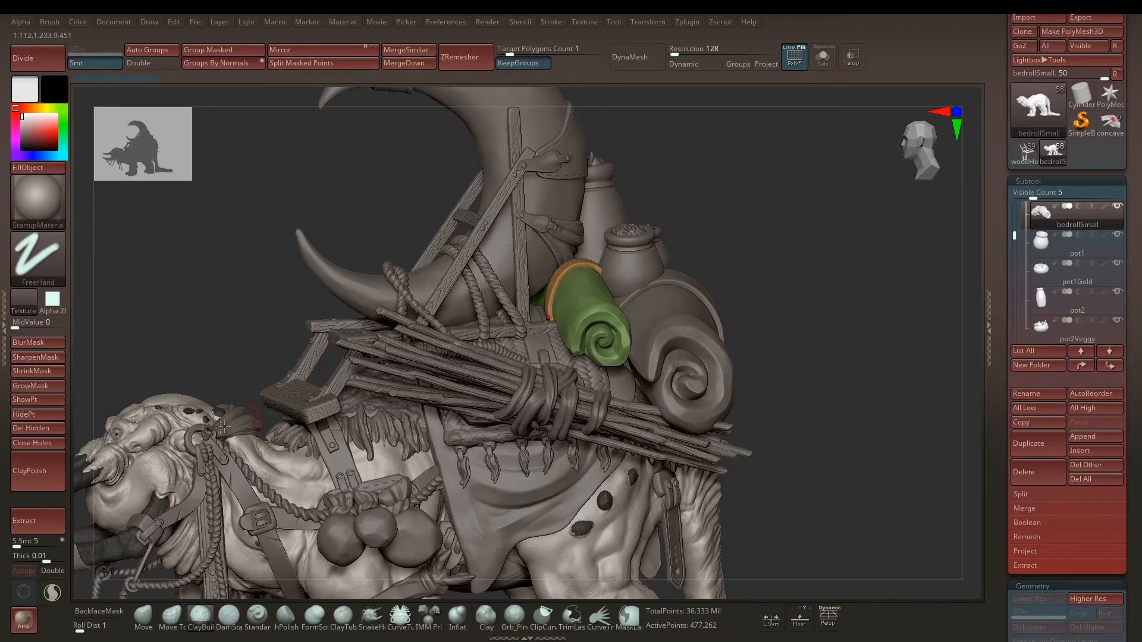
Step: Select the fabric behind the head, inspect it from several angles in Solo, and restore the full model
left_click(253, 418, "alt")
right_click_drag(255, 393, 350, 323)
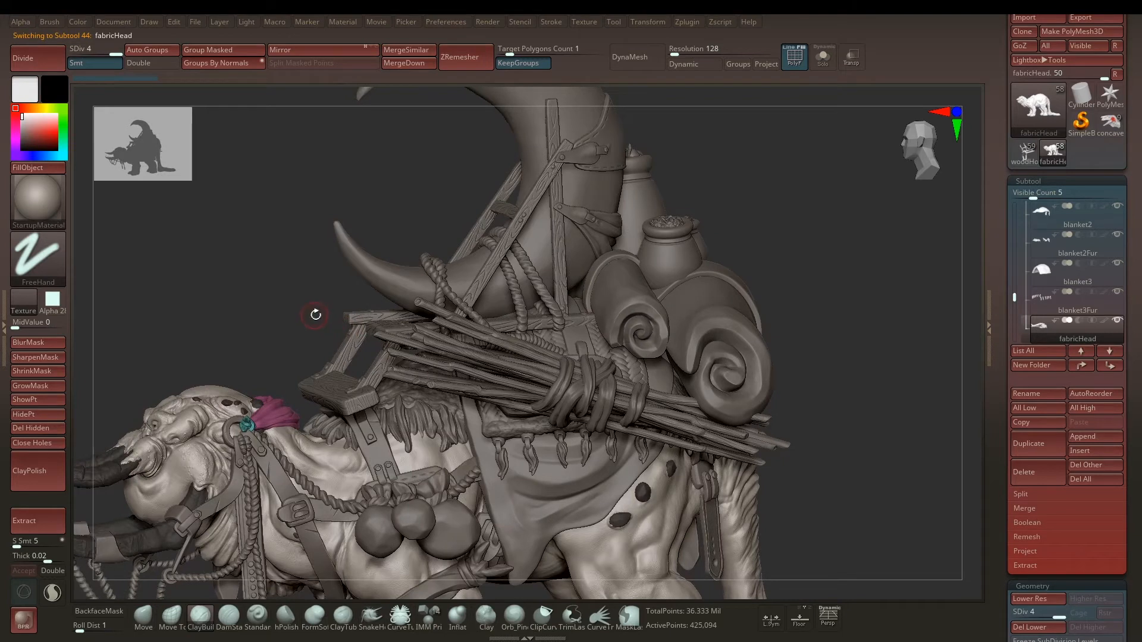
key("alt+s")
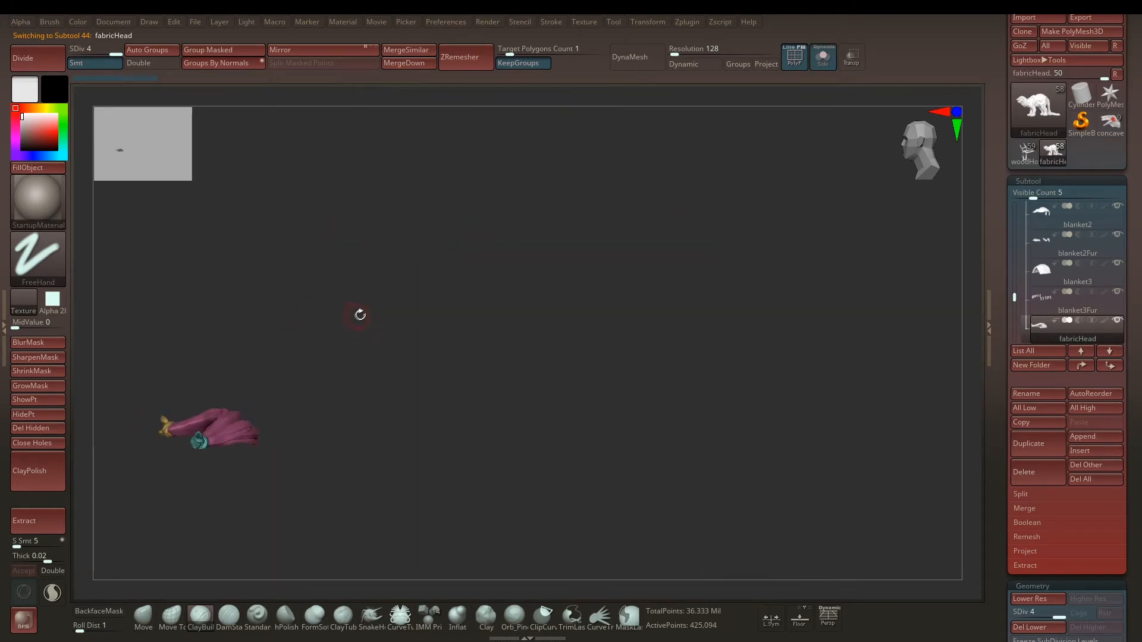
key("f")
key("f")
right_click_drag(856, 171, 844, 199, "ctrl")
right_click_drag(844, 199, 753, 359)
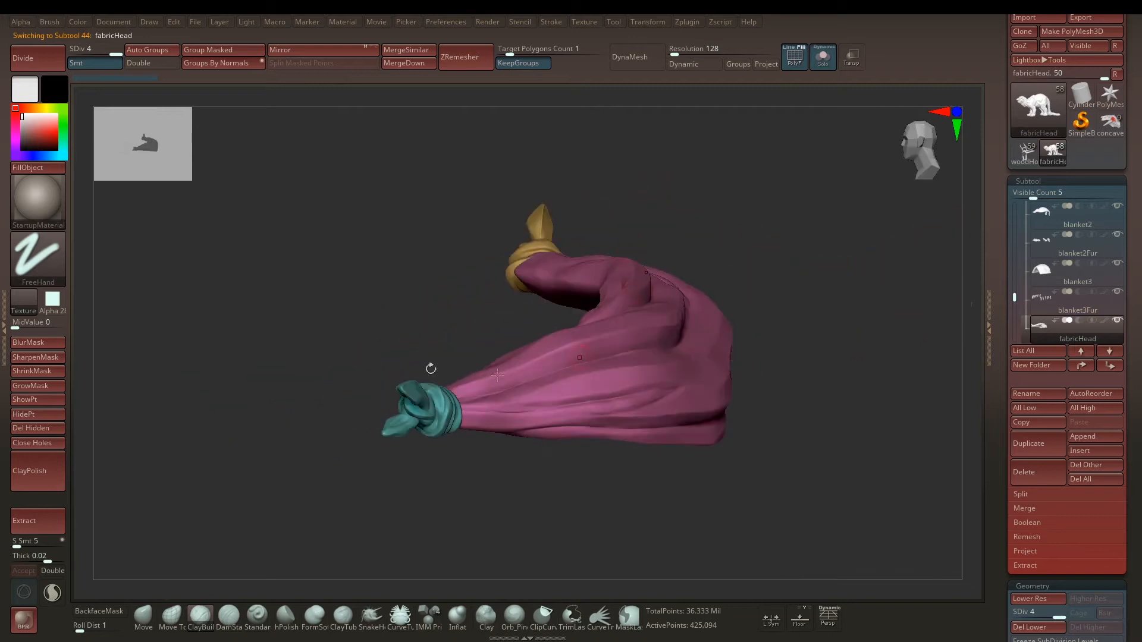
right_click_drag(825, 261, 705, 257, "ctrl")
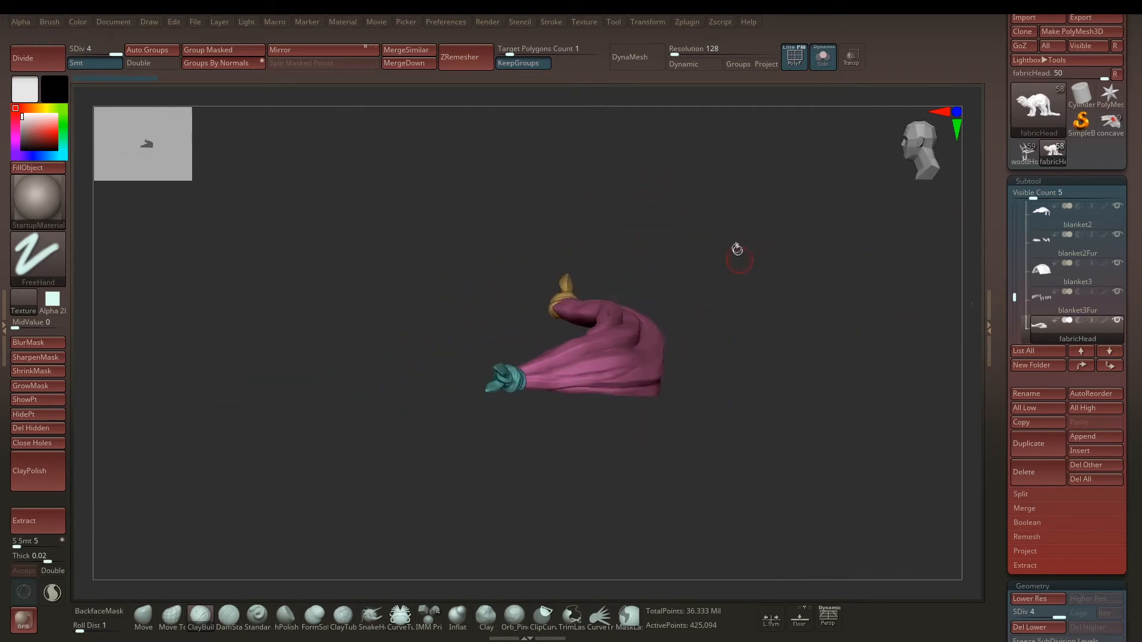
key("alt+s")
key("f")
Step: Select the blanket, the wood sticks, the front belt and the moon in turn to compare their polygroups
right_click_drag(469, 244, 635, 314)
left_click(598, 317, "alt")
left_click(593, 372, "alt")
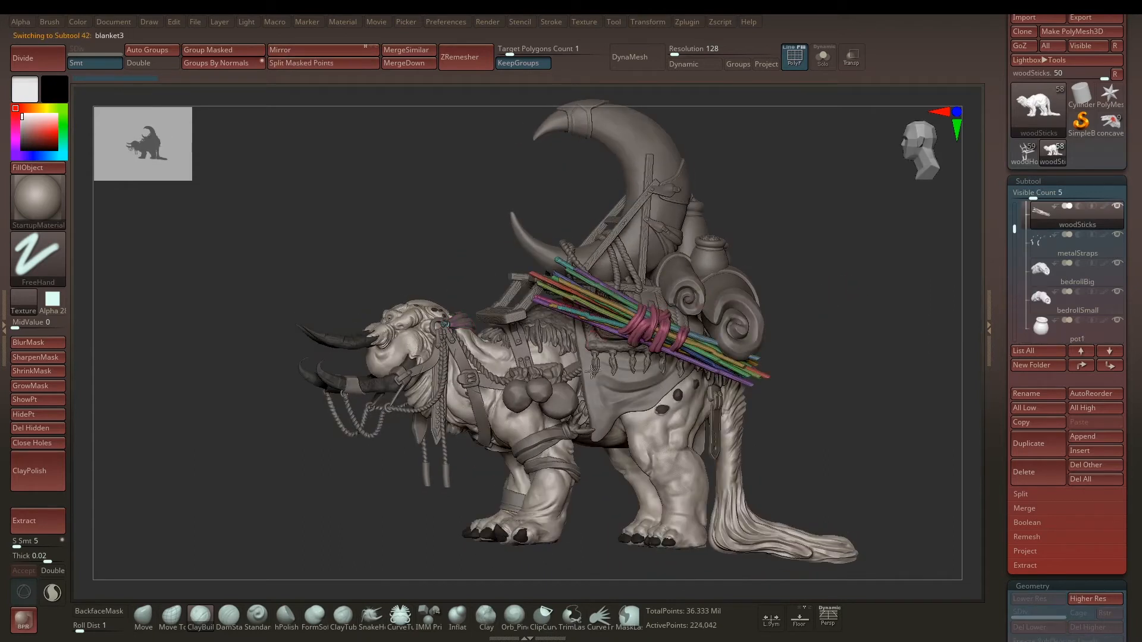
left_click(514, 353, "alt")
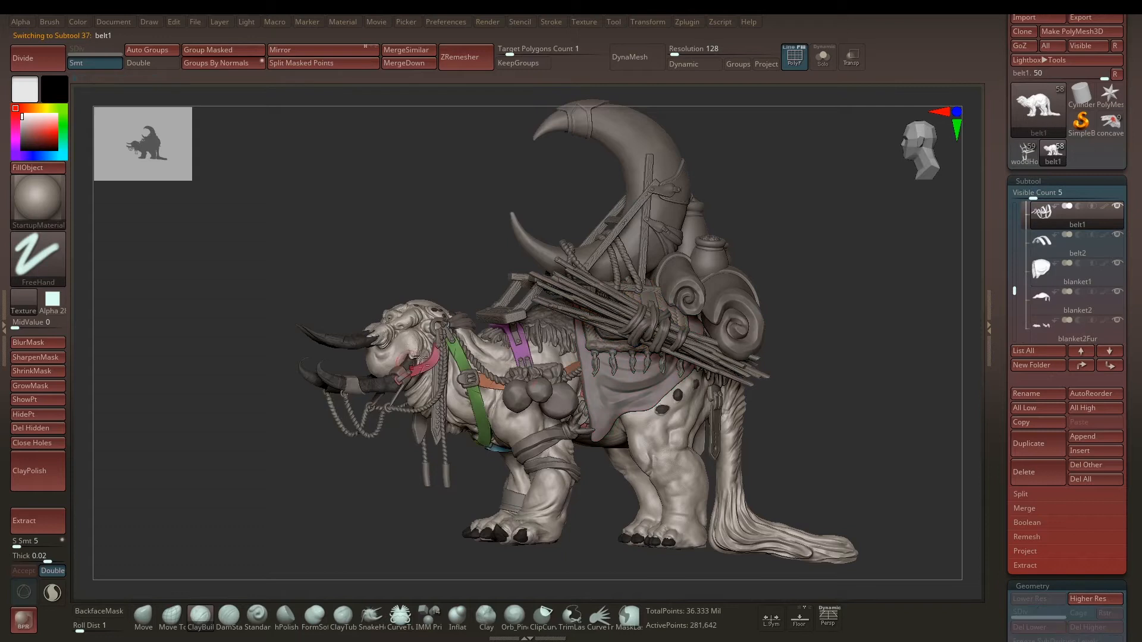
left_click(571, 225, "alt")
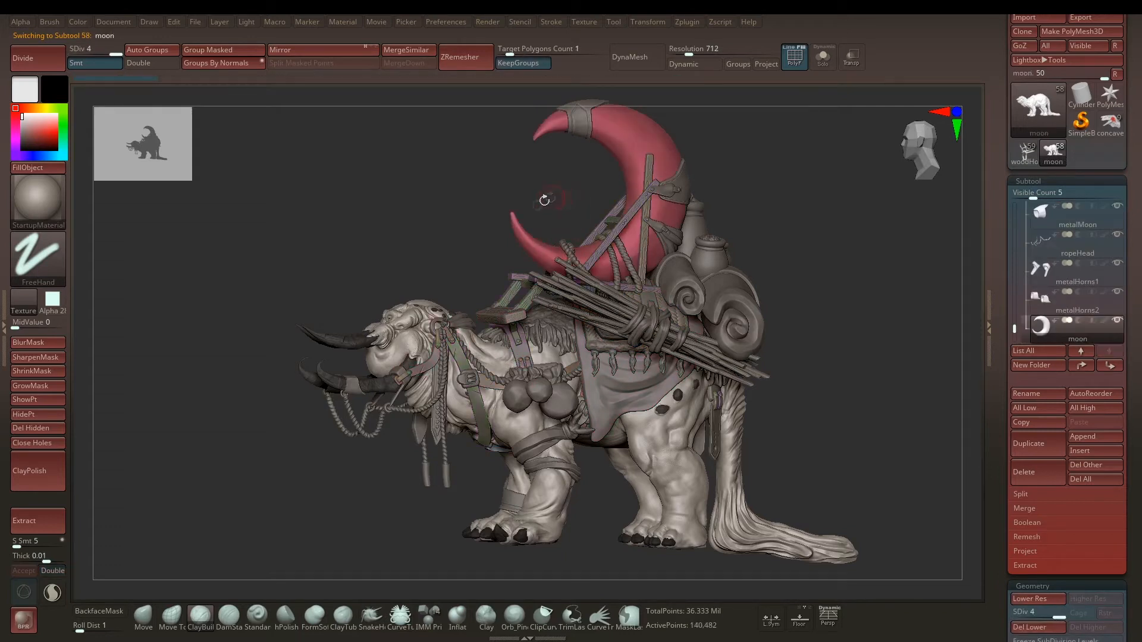
Step: Make the body the active subtool and isolate it with Solo
left_click_drag(799, 272, 769, 360)
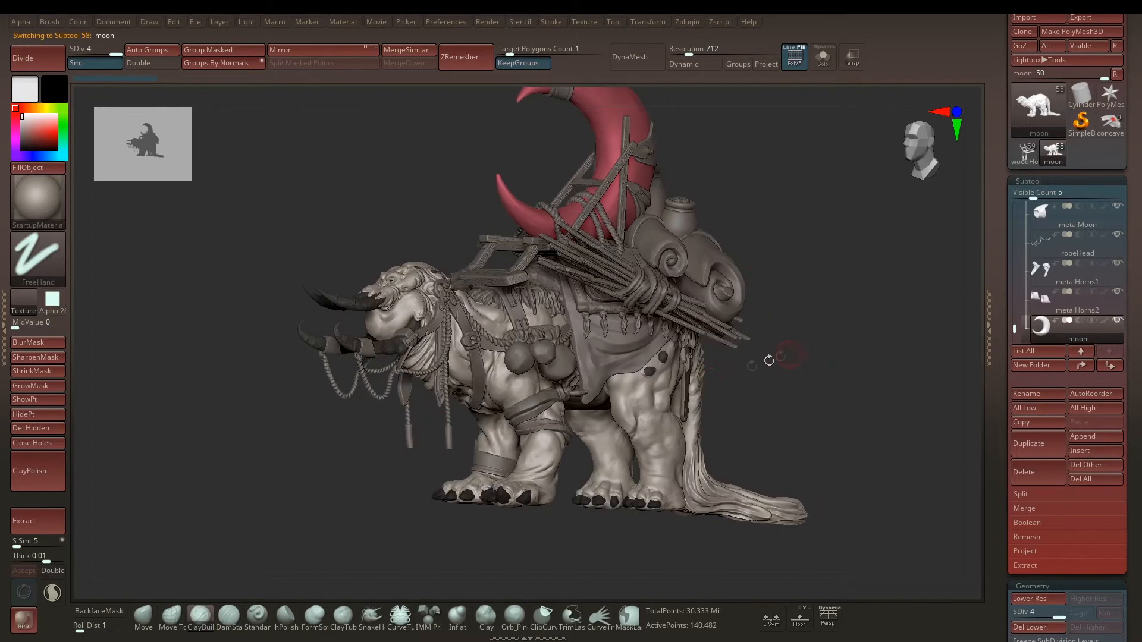
left_click(627, 400, "alt")
left_click(710, 385)
mouse_move(752, 314)
left_mouse_down("alt")
mouse_move(767, 301)
mouse_move(815, 311)
mouse_move(822, 291)
mouse_move(763, 311)
left_mouse_up("alt")
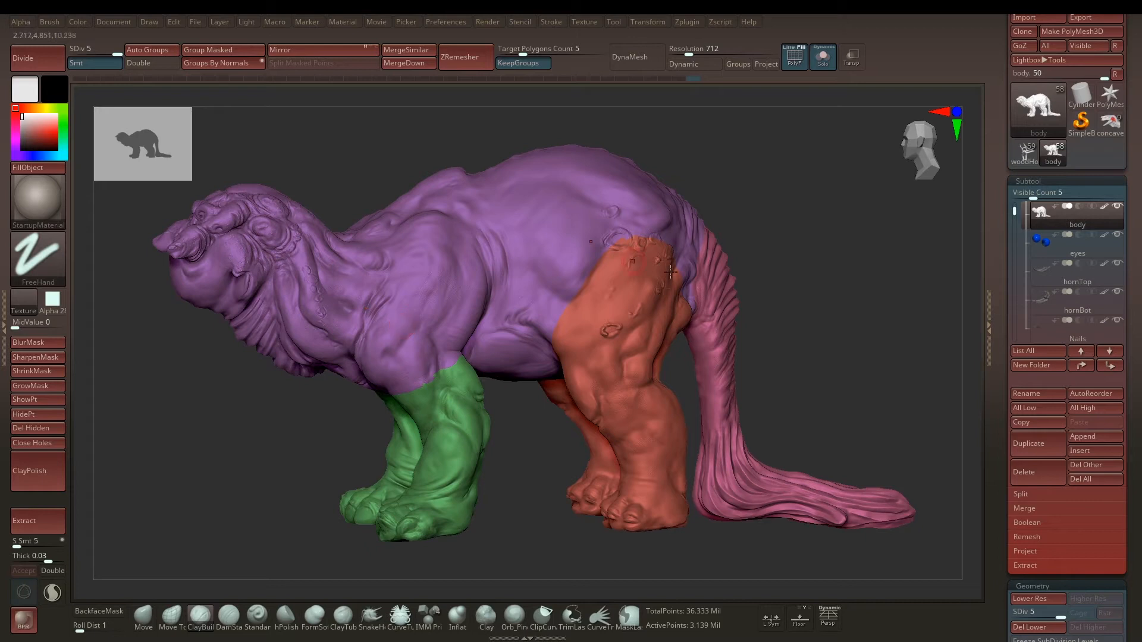
Step: Isolate the green front-leg polygroup of the body and view the legs on their own
left_click_drag(533, 473, 576, 377, "alt")
left_click_drag(523, 471, 524, 440)
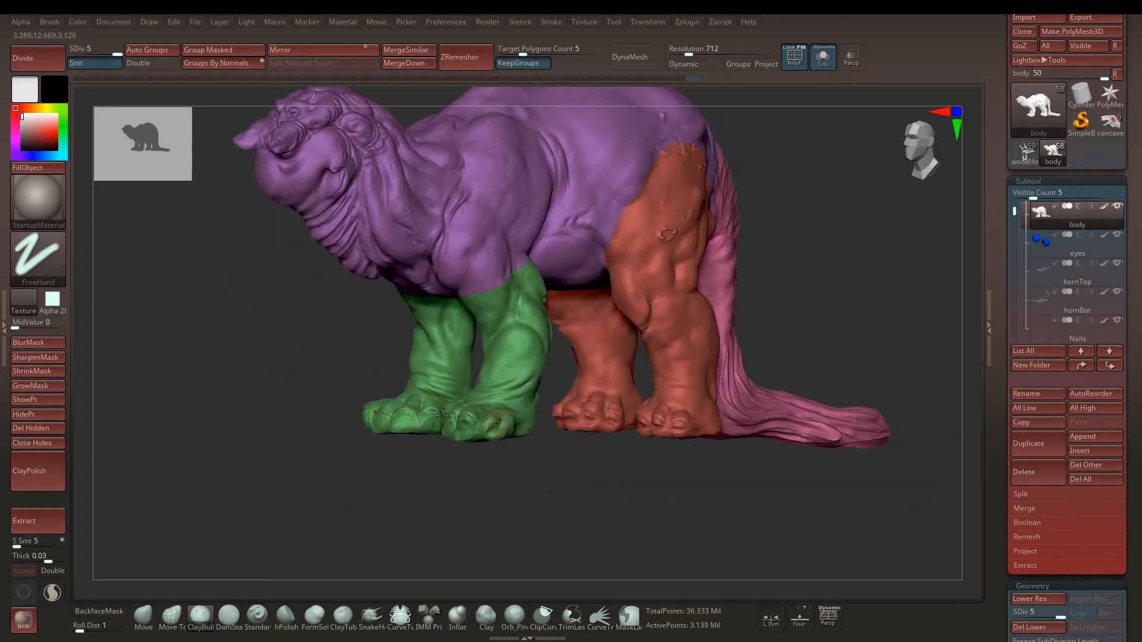
left_click_drag(458, 496, 572, 504, "alt")
left_click_drag(557, 559, 599, 385, "alt")
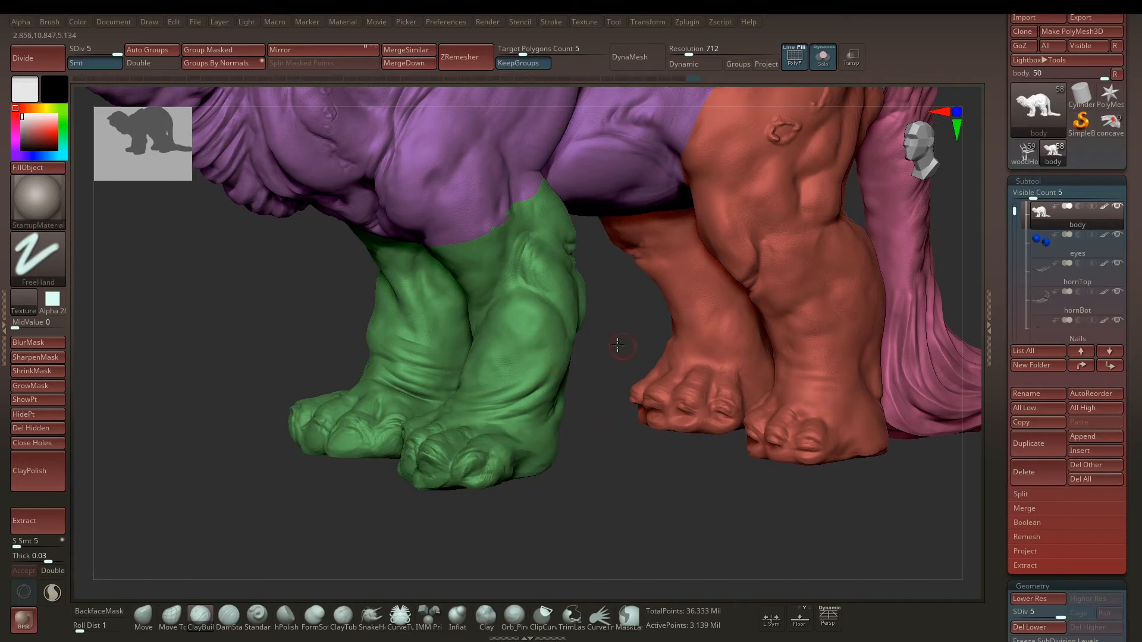
left_click_drag(619, 345, 586, 348)
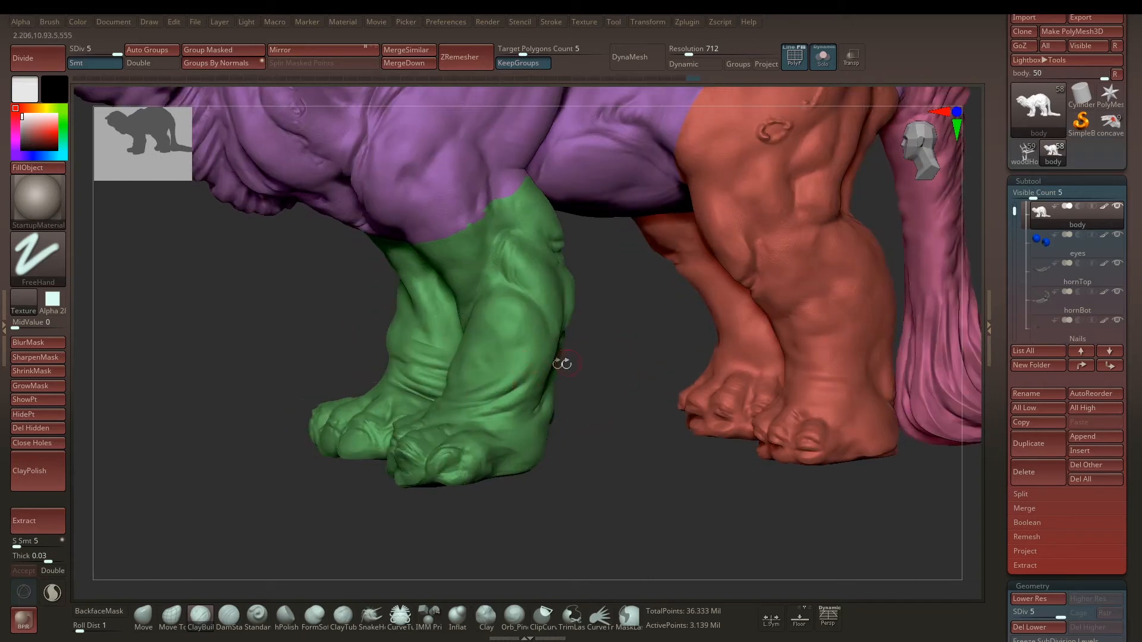
left_click_drag(653, 327, 589, 359, "alt")
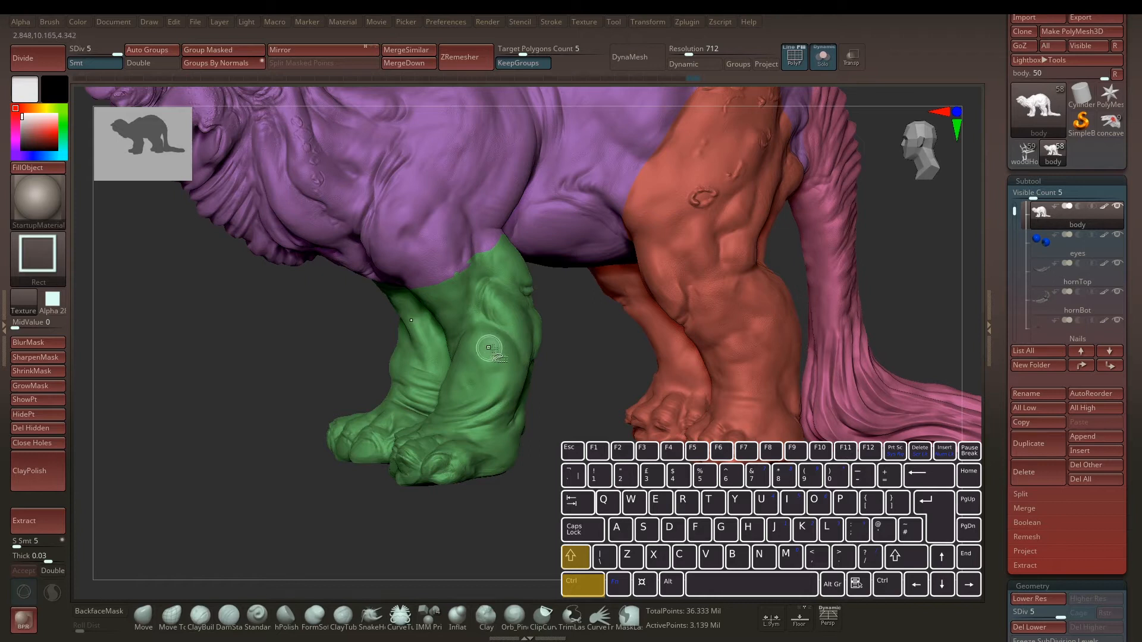
key("ctrl+shift")
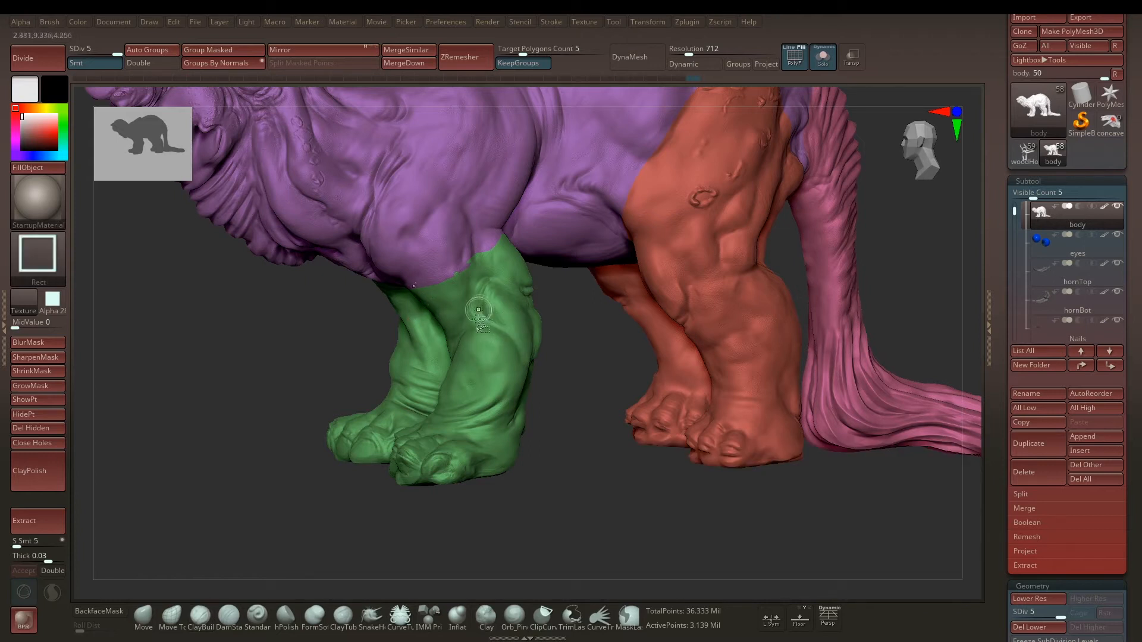
key("ctrl+shift")
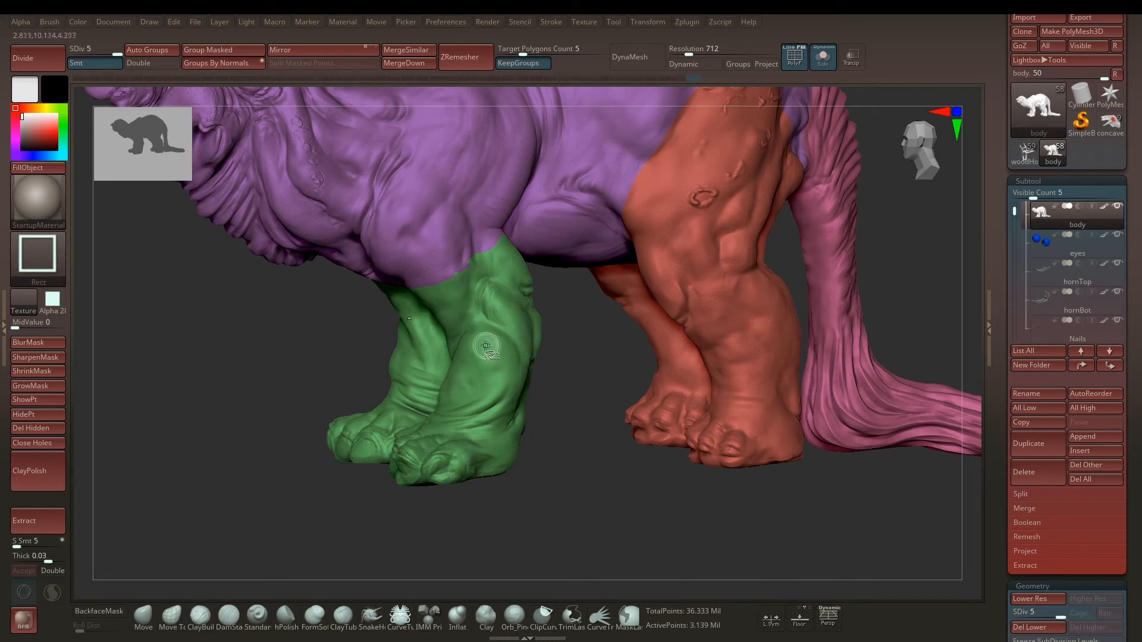
left_click(482, 343, "ctrl+shift")
mouse_move(581, 369)
left_mouse_down()
mouse_move(647, 355)
mouse_move(711, 372)
mouse_move(642, 367)
mouse_move(716, 339)
mouse_move(626, 286)
left_mouse_up()
left_click_drag(765, 395, 772, 359)
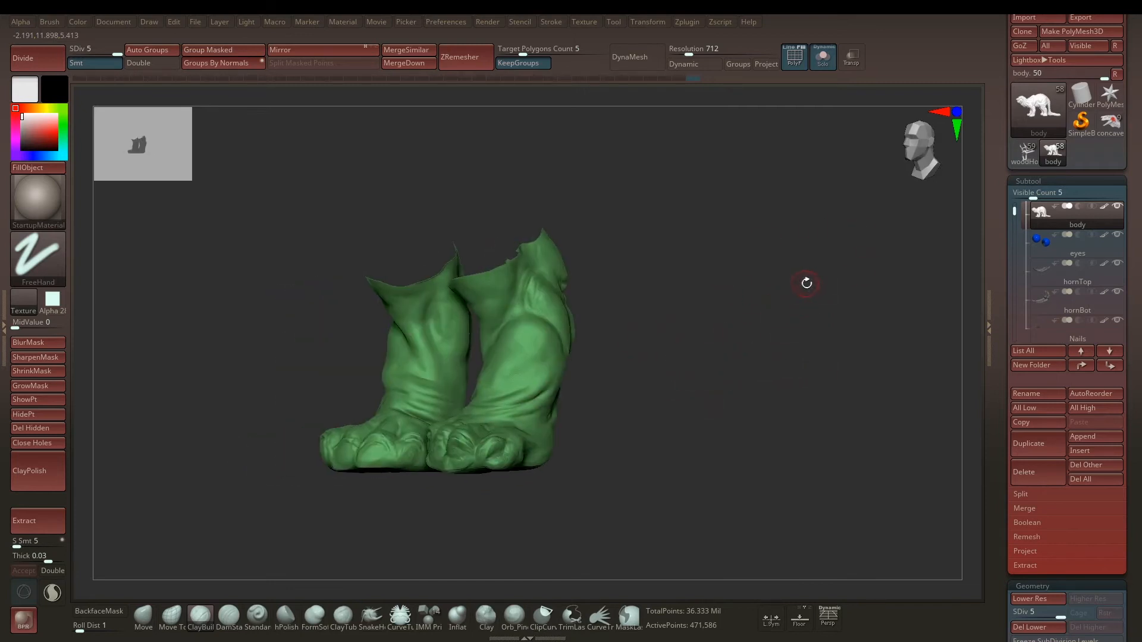
Step: Unhide the rest of the body and examine the leg polygroups from the side and underneath
key("ctrl+shift")
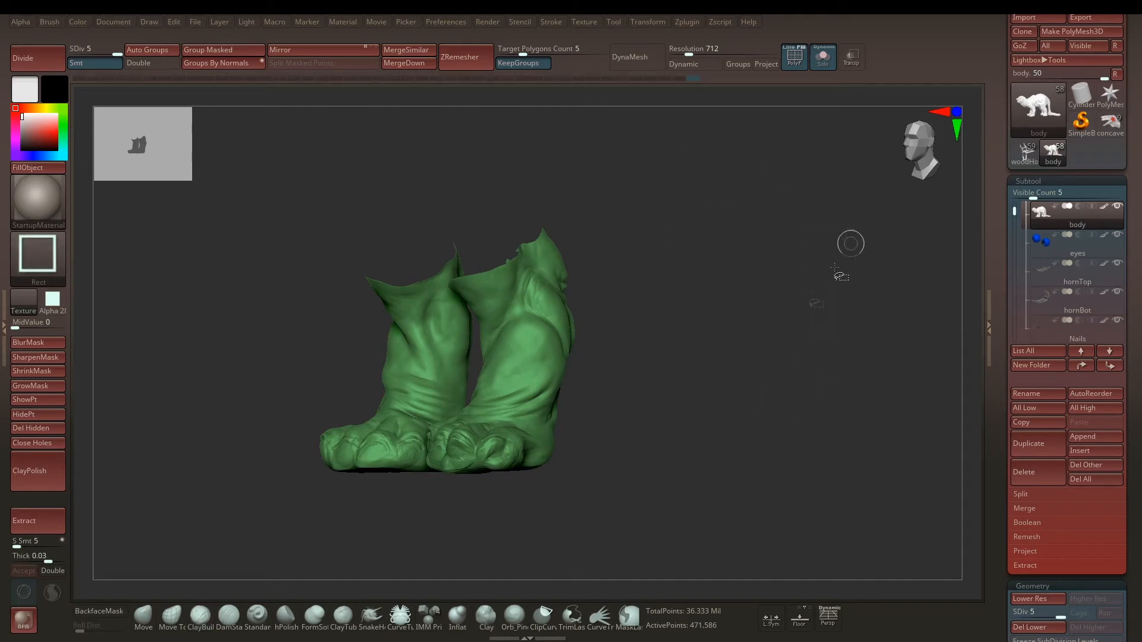
left_click(826, 301, "ctrl+shift")
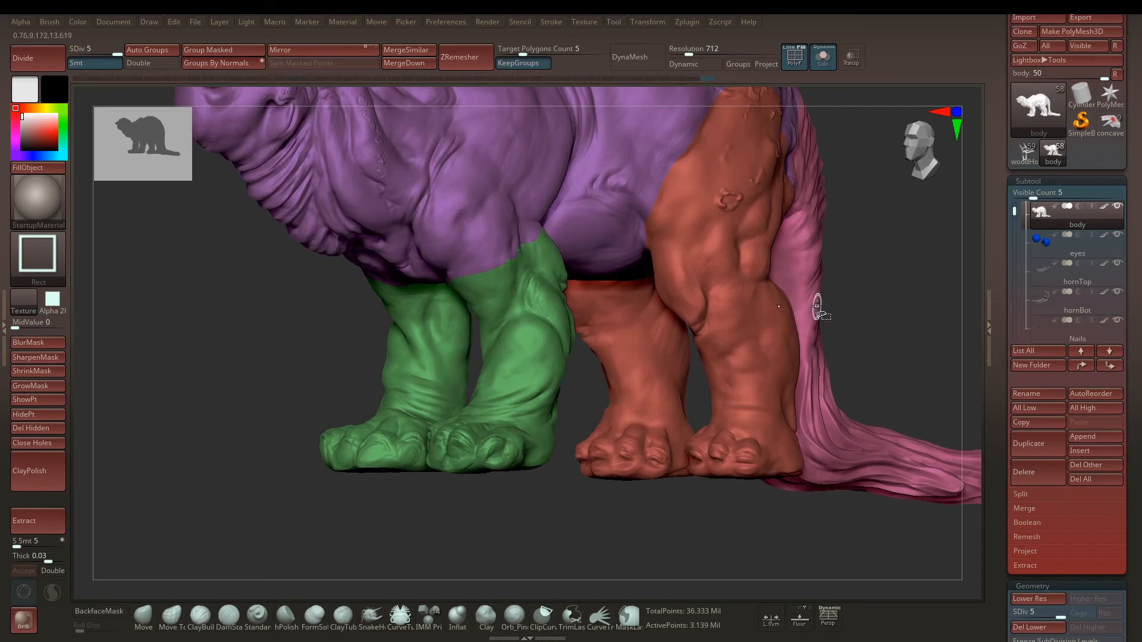
left_click_drag(890, 254, 773, 286)
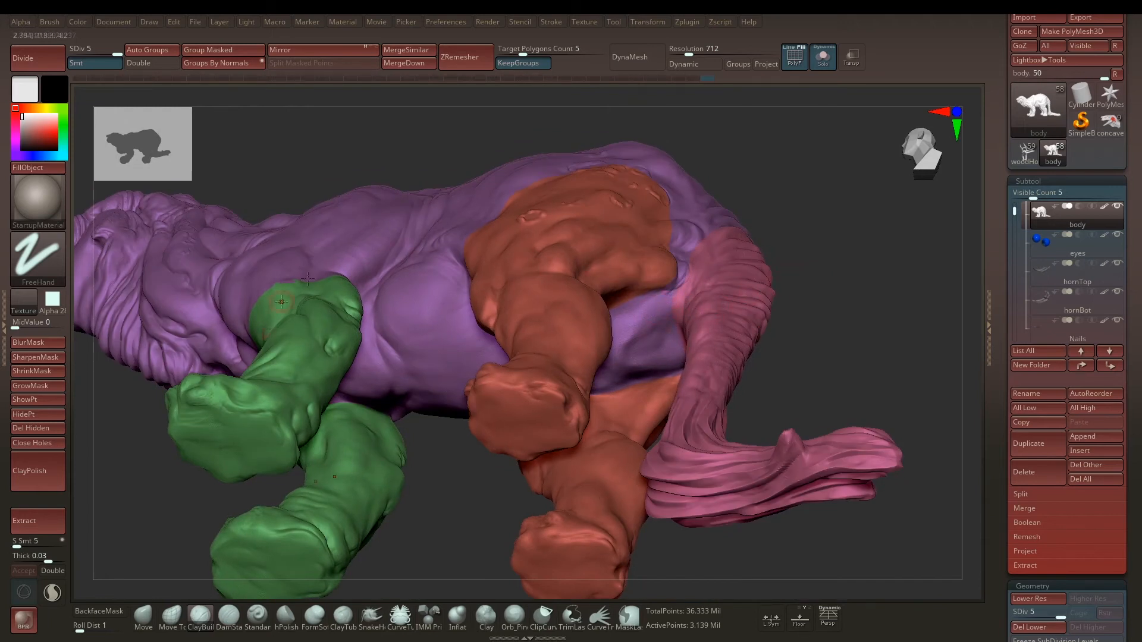
left_click_drag(808, 244, 624, 428)
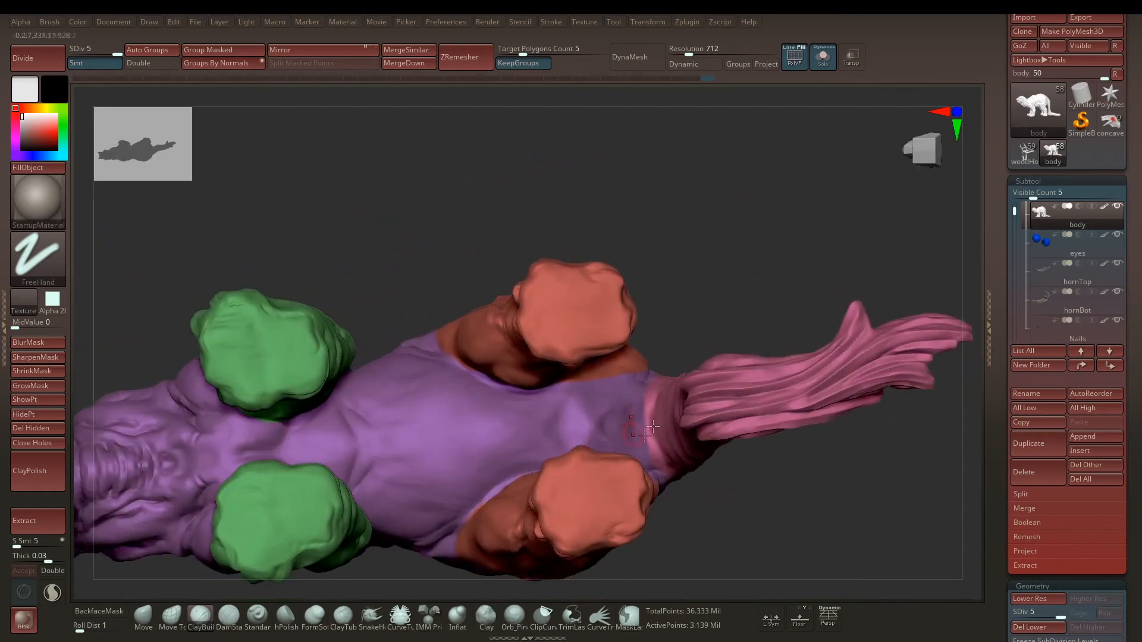
left_click_drag(695, 264, 472, 367)
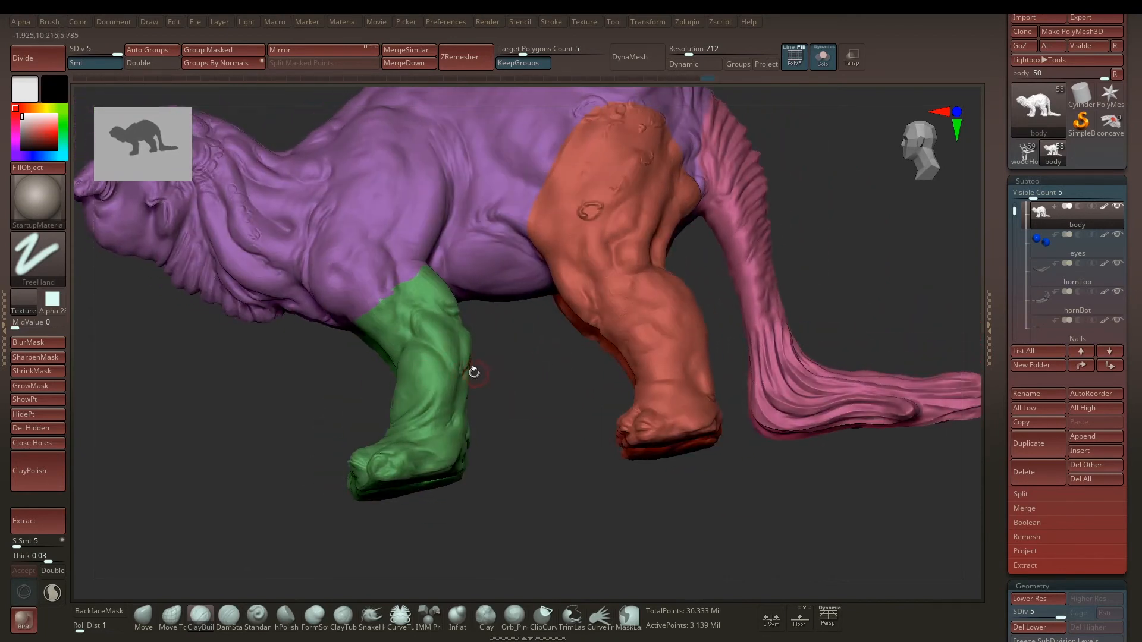
Step: Hide the green front-leg and orange rear-leg polygroups and view the remaining body from below
key("ctrl+shift")
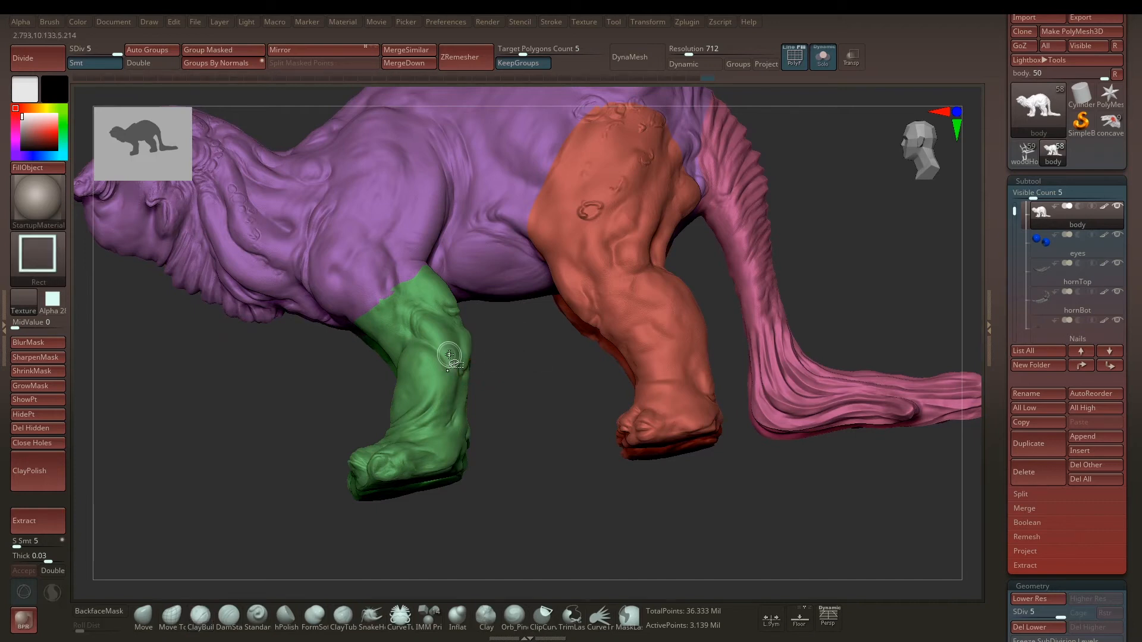
left_click(435, 371, "ctrl+shift")
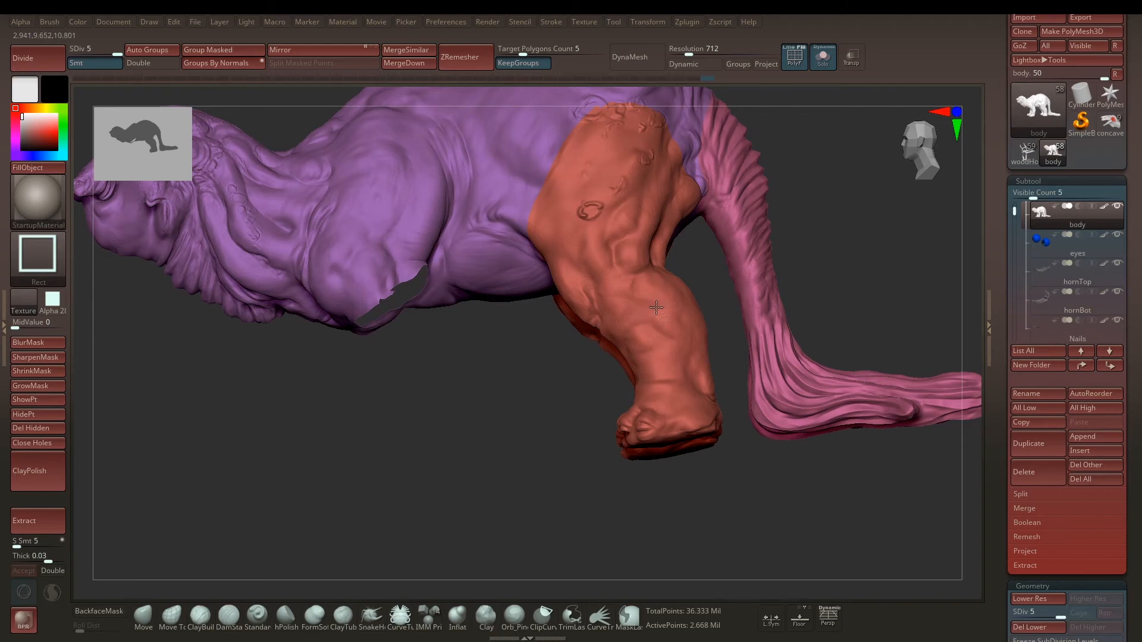
left_click(653, 300, "ctrl+alt+shift")
mouse_move(653, 289)
left_mouse_down()
mouse_move(591, 387)
mouse_move(588, 296)
mouse_move(533, 381)
left_mouse_up()
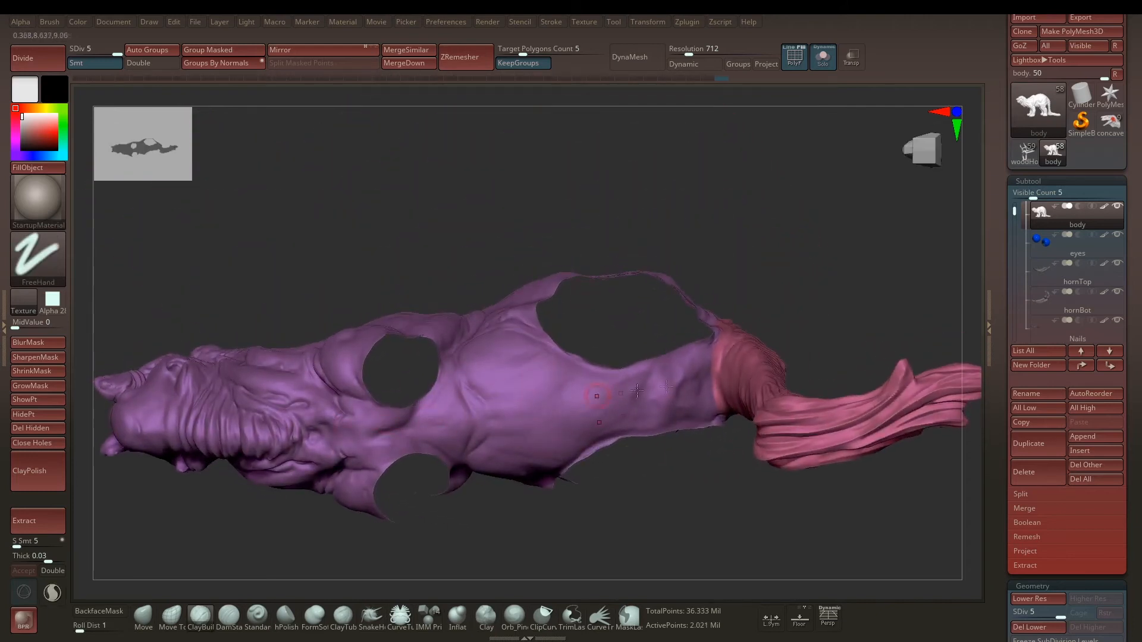
Step: Examine the body's tail polygroup from below and the side, and unhide the leg polygroups to view the whole body
left_click_drag(759, 306, 663, 229)
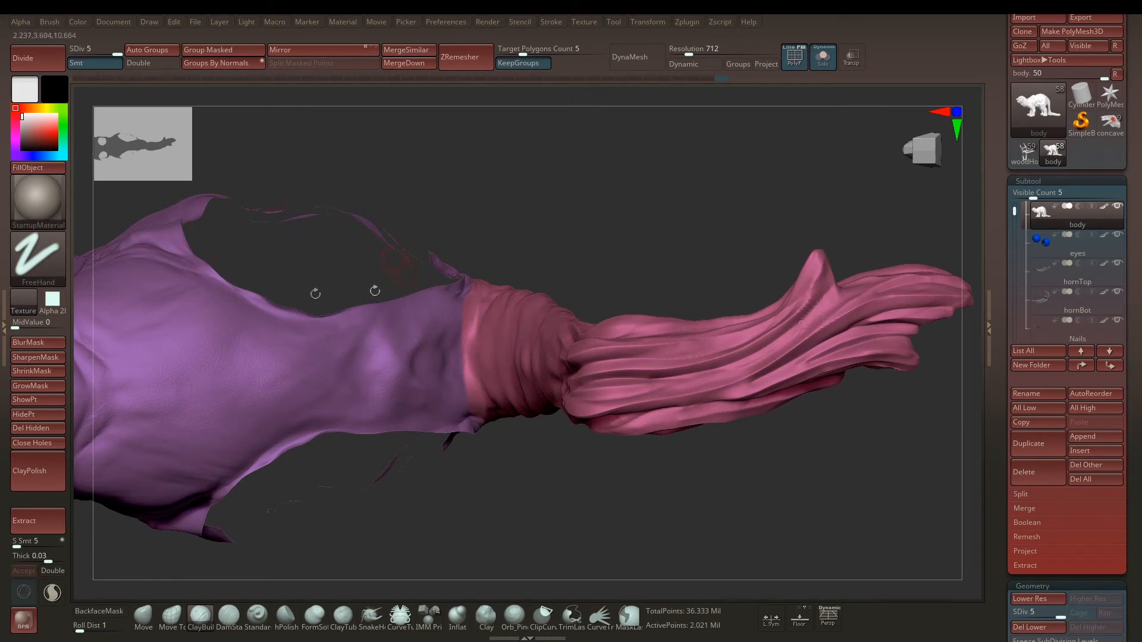
left_click_drag(575, 191, 687, 311)
left_click_drag(729, 235, 683, 227)
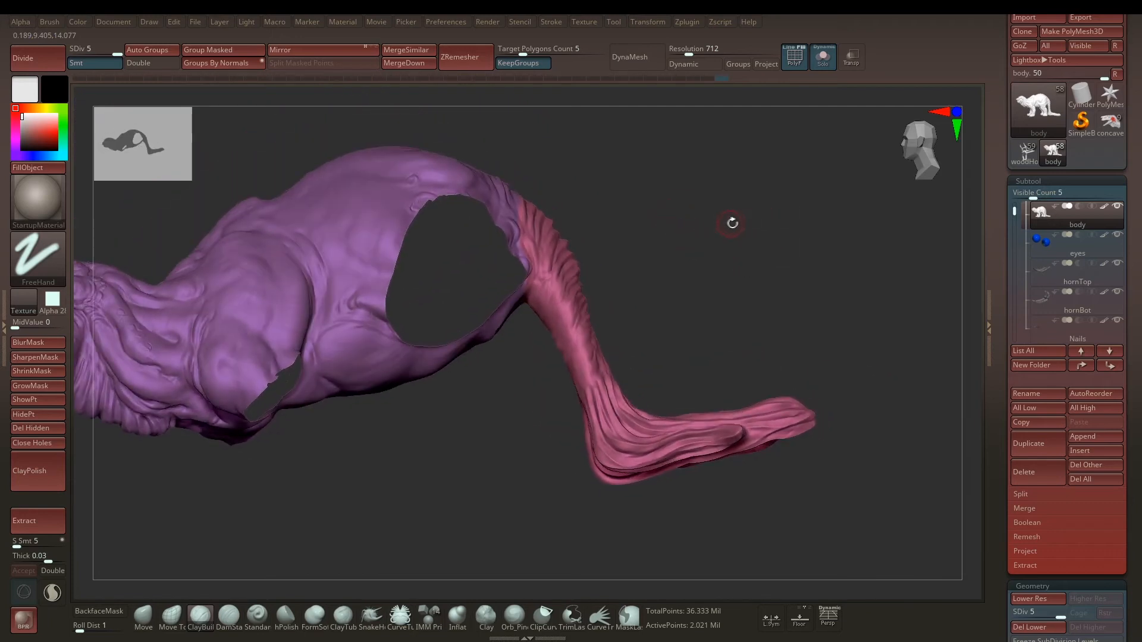
left_click(751, 242, "ctrl+shift")
mouse_move(714, 193)
left_mouse_down()
mouse_move(688, 194)
mouse_move(744, 239)
mouse_move(719, 258)
mouse_move(738, 262)
mouse_move(740, 282)
left_mouse_up()
left_click_drag(761, 242, 708, 250)
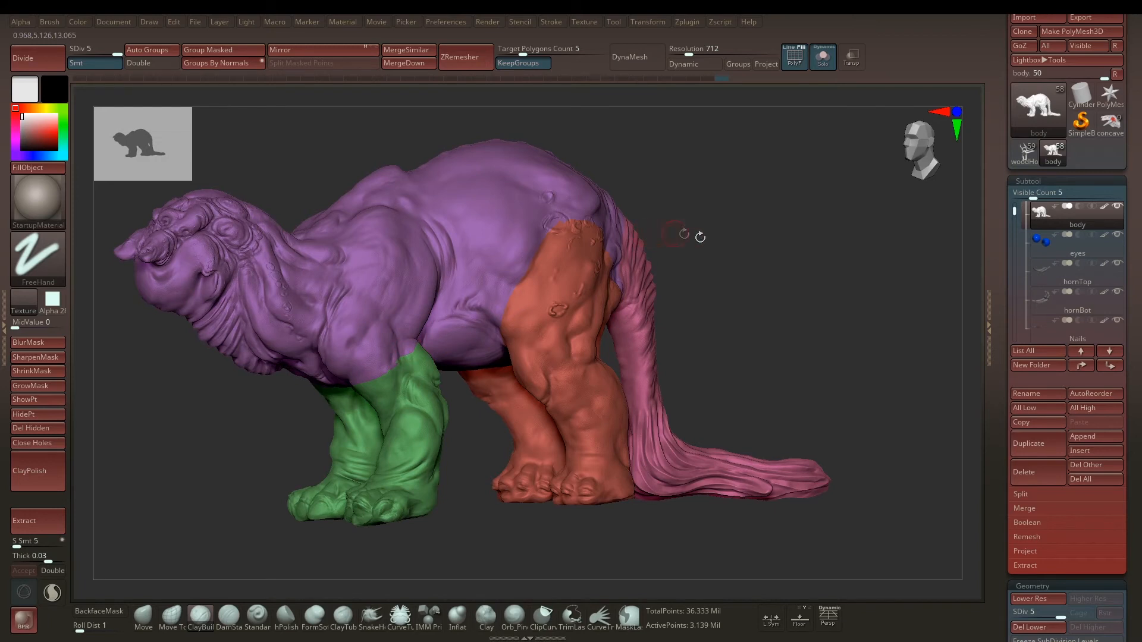
left_click_drag(766, 259, 746, 260)
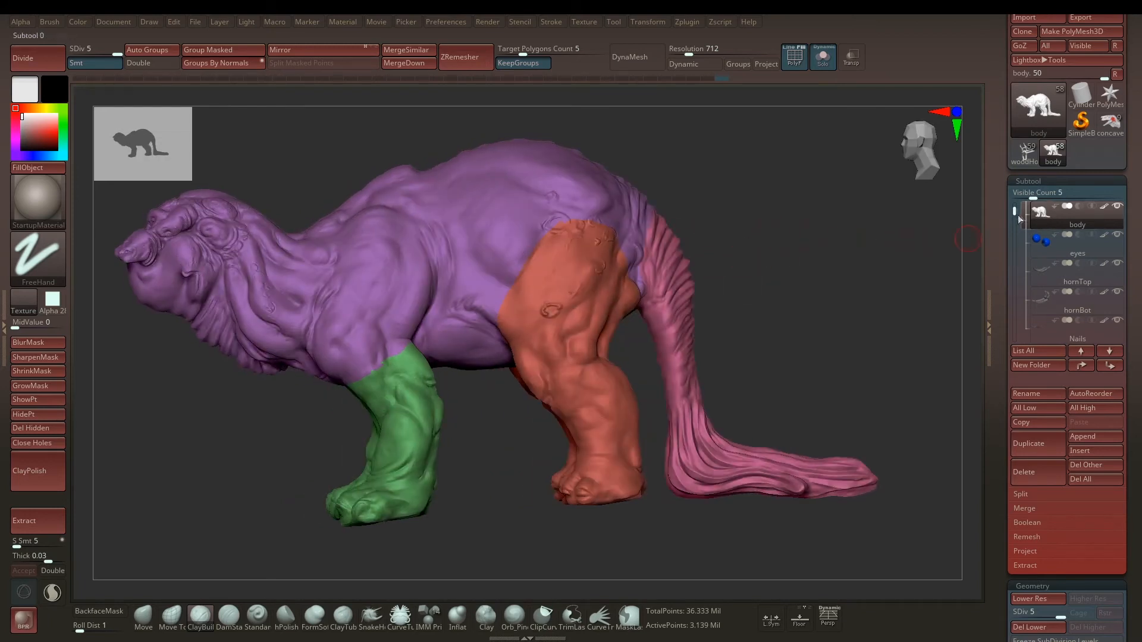
Step: Make the woodHold subtool in the Assets folder active and view its coloured polygroups from above
scroll(1028, 232, "up", 2)
left_click(1031, 242)
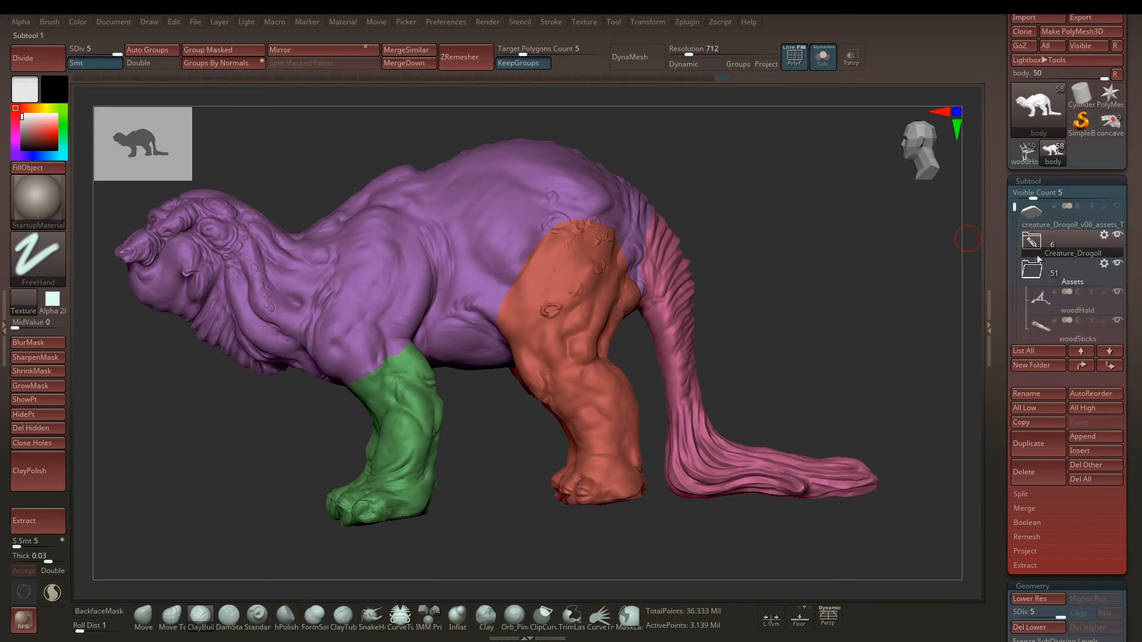
left_click(1064, 300)
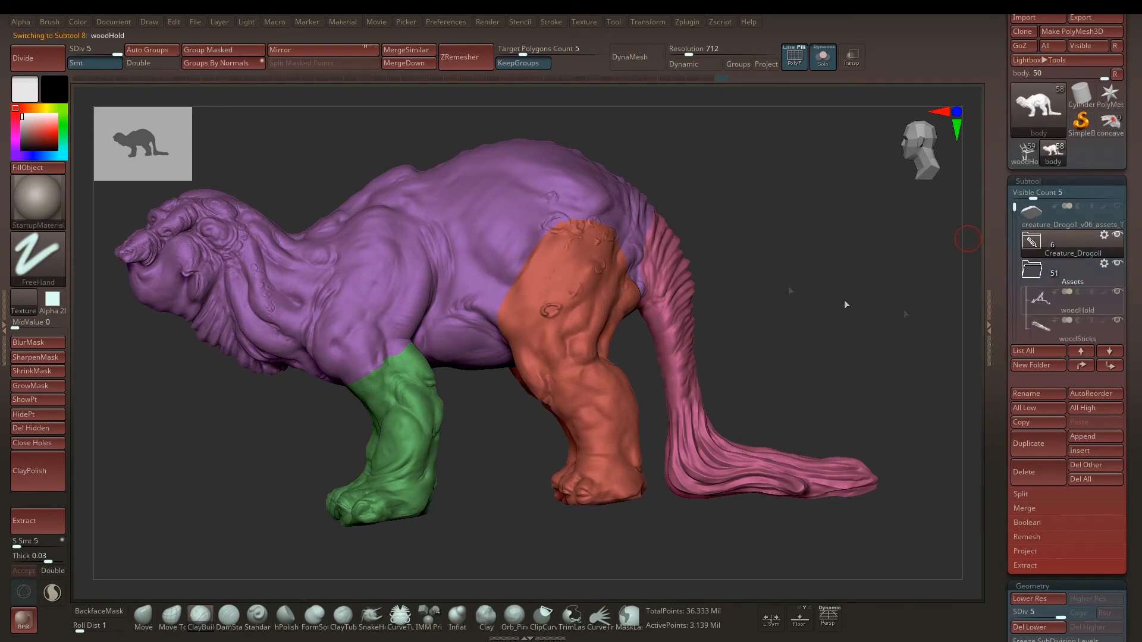
left_click_drag(618, 270, 692, 304, "alt")
left_click_drag(631, 238, 680, 265)
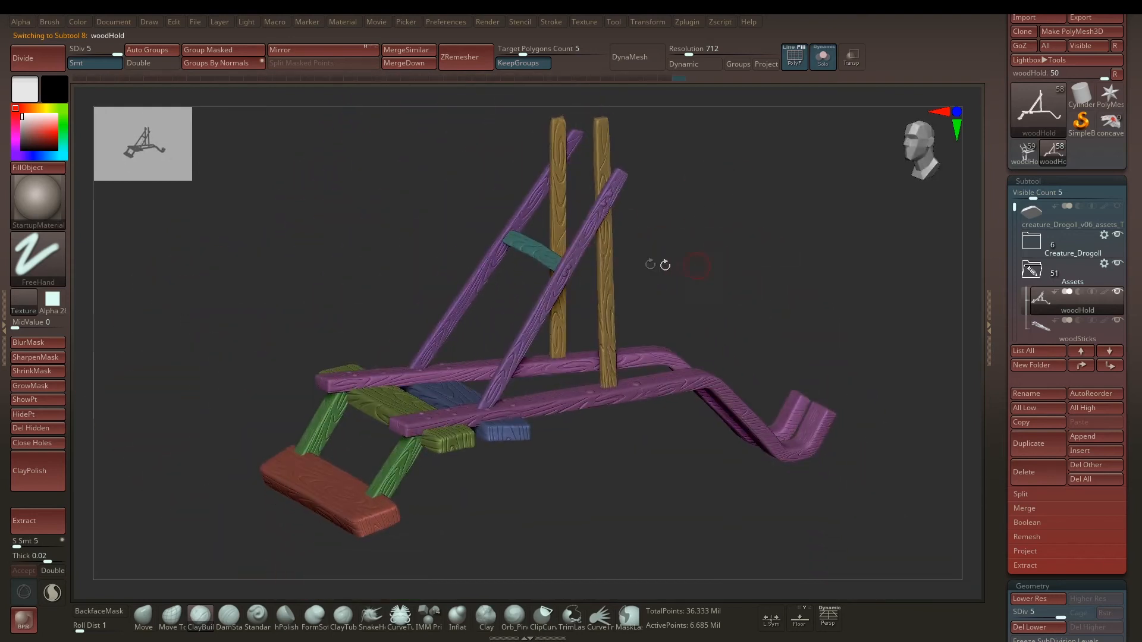
left_click_drag(523, 254, 377, 255)
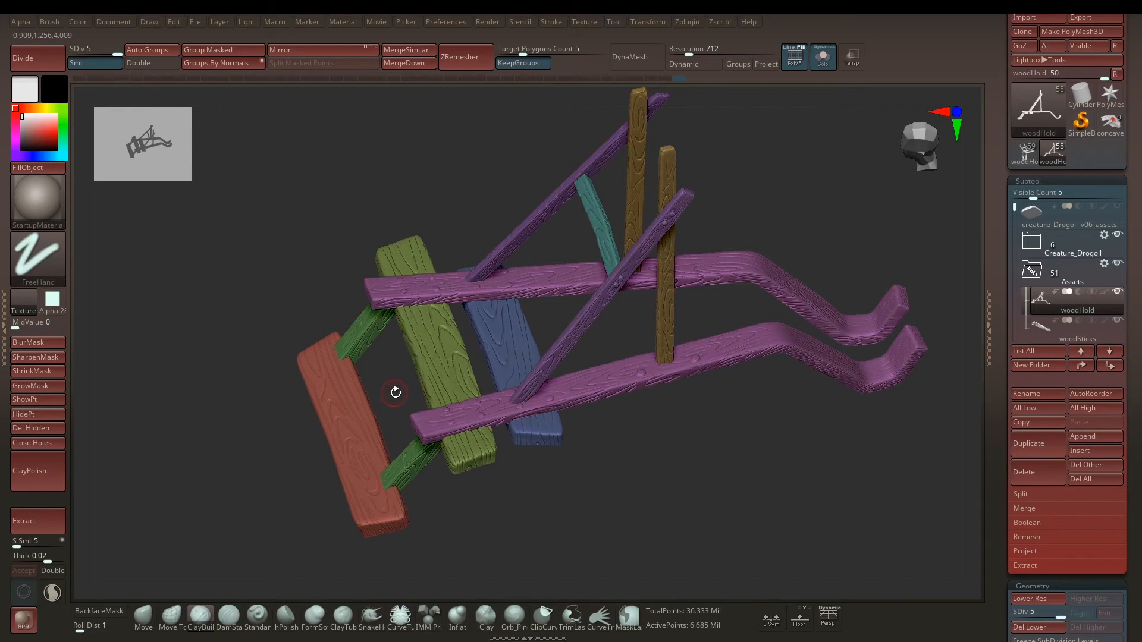
Step: Switch to the Move gizmo and use polygroup masking to leave single woodHold parts unmasked, from the blue plank to the red end plank
key("w")
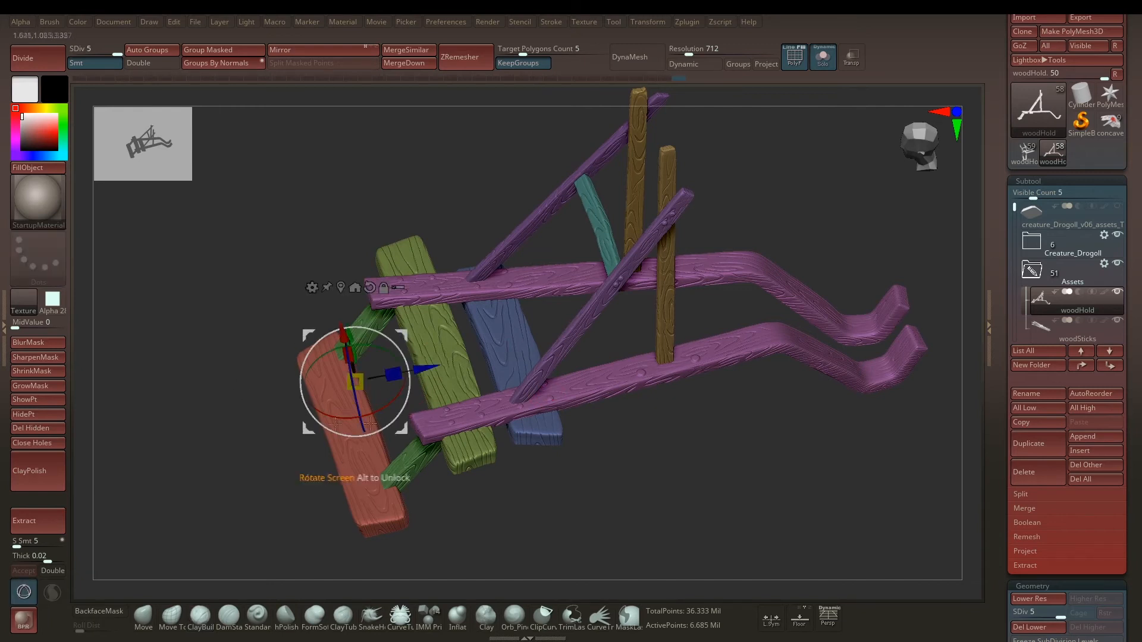
mouse_move(254, 404)
left_mouse_down()
mouse_move(245, 375)
mouse_move(262, 390)
left_mouse_up()
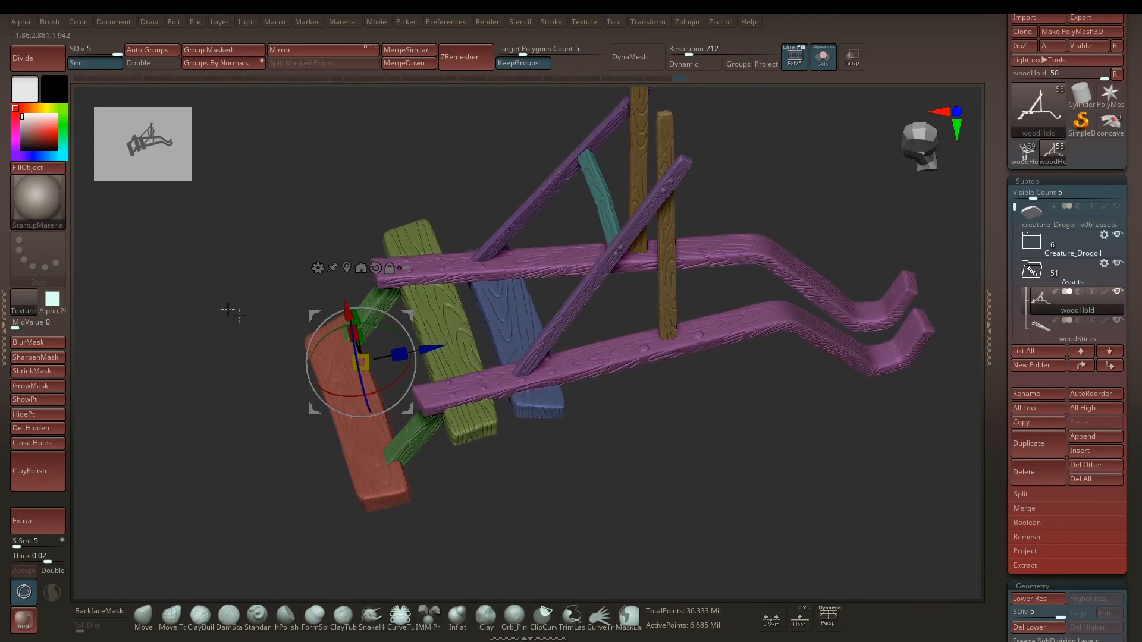
key("ctrl+shift")
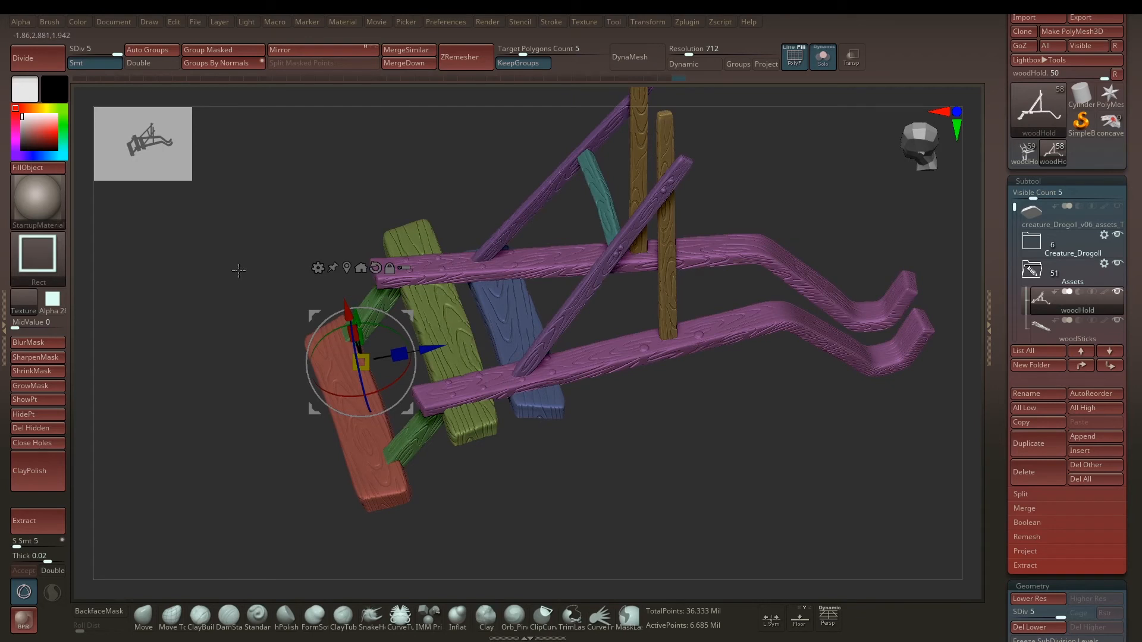
left_click(510, 305, "alt")
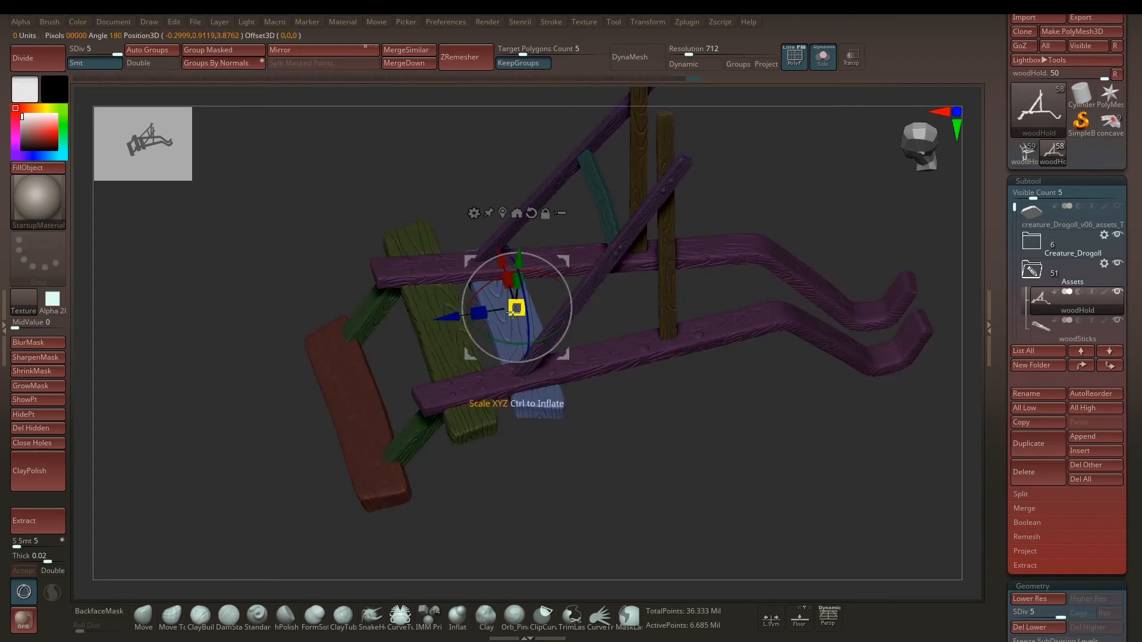
left_click(407, 264, "ctrl")
left_click(458, 355, "ctrl")
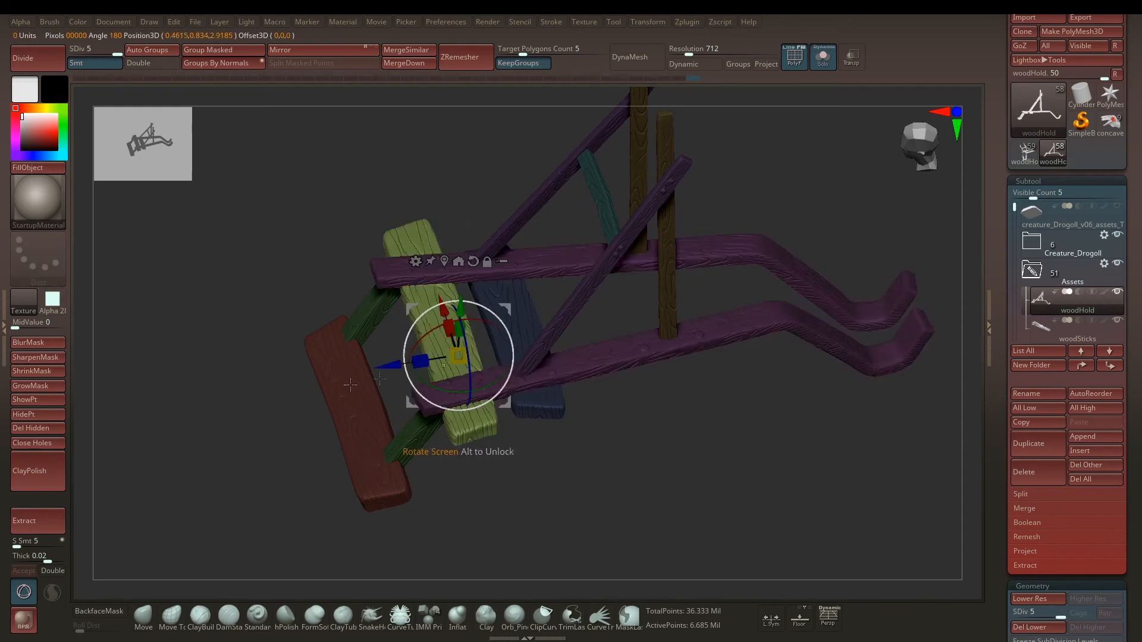
left_click(350, 385, "ctrl")
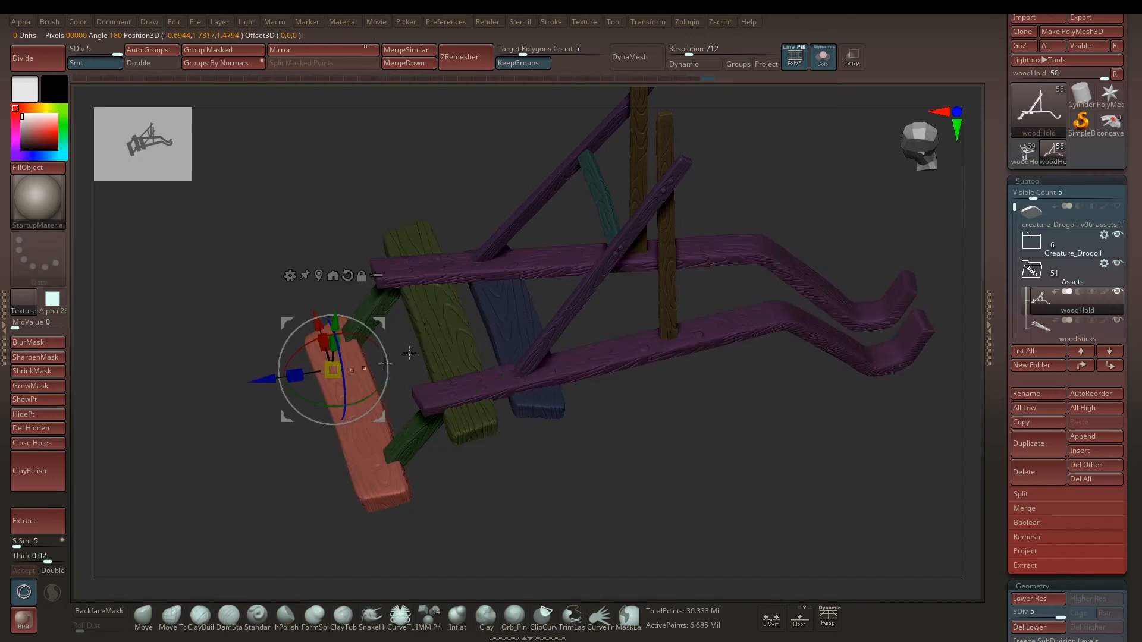
Step: Mask around the braces, posts, long rails and cross planks one polygroup at a time, then clear the mask
left_click(550, 185, "ctrl")
left_click(637, 172, "ctrl")
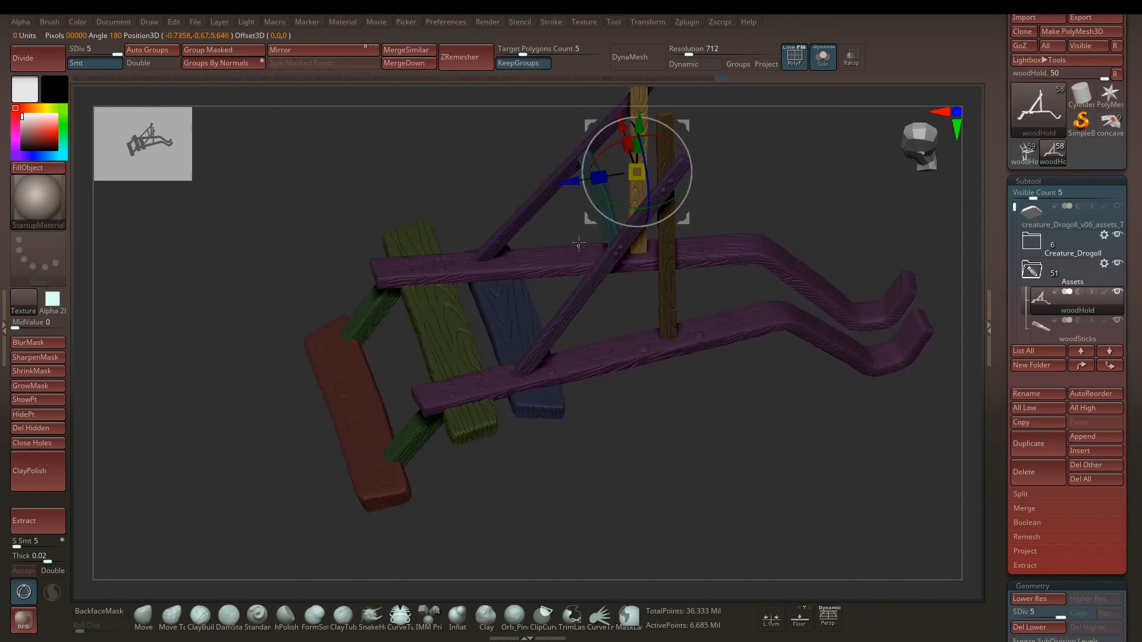
left_click(598, 272, "ctrl")
left_click(430, 266, "ctrl")
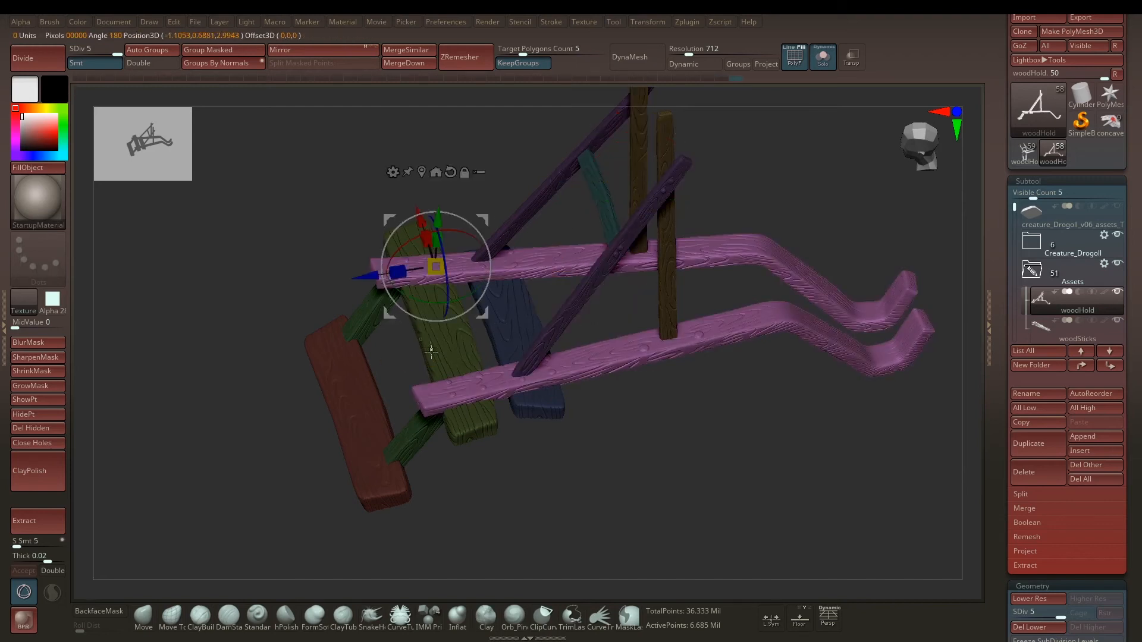
left_click(443, 352, "ctrl")
left_click(348, 392, "ctrl")
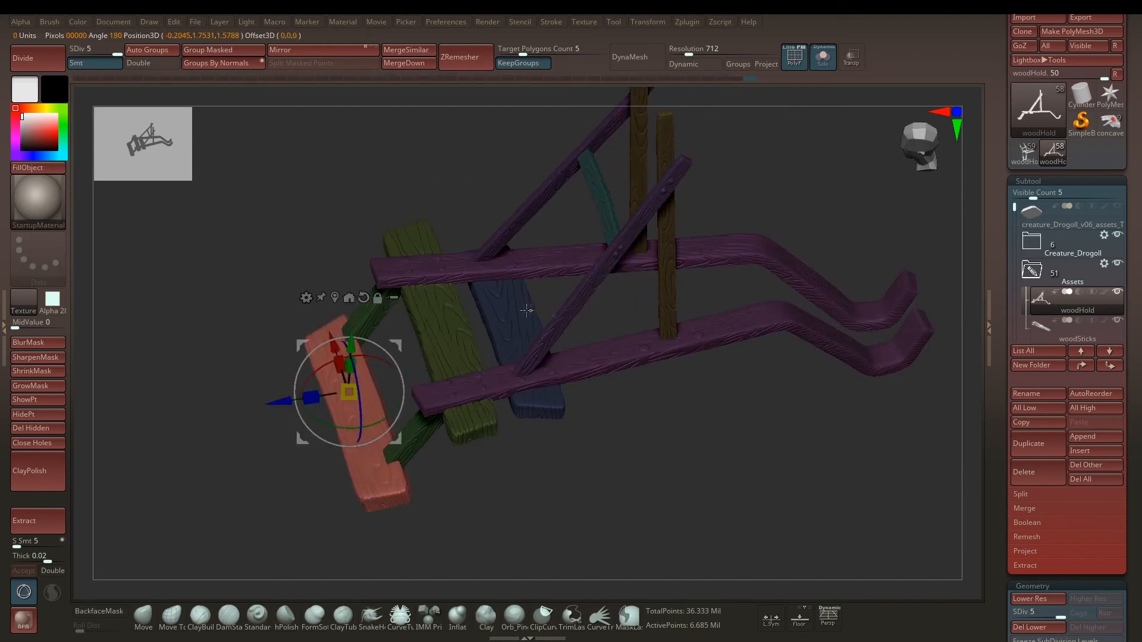
left_click(520, 308, "ctrl")
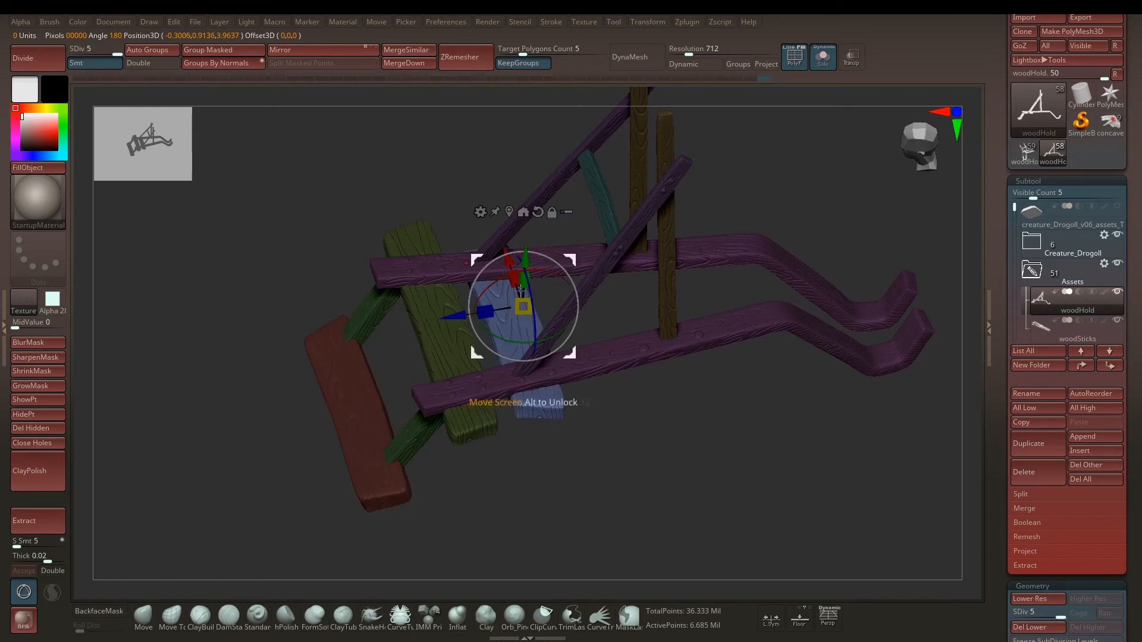
left_click_drag(348, 178, 402, 280)
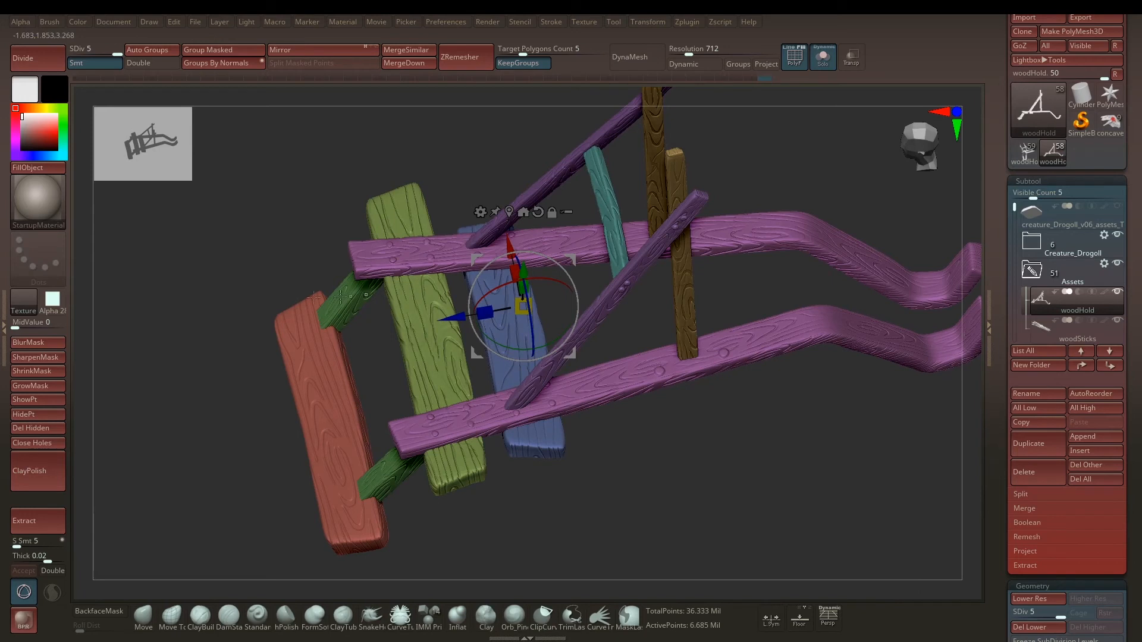
Step: Mask everything except the olive plank, view the frame from above, then clear the mask
left_click(415, 302)
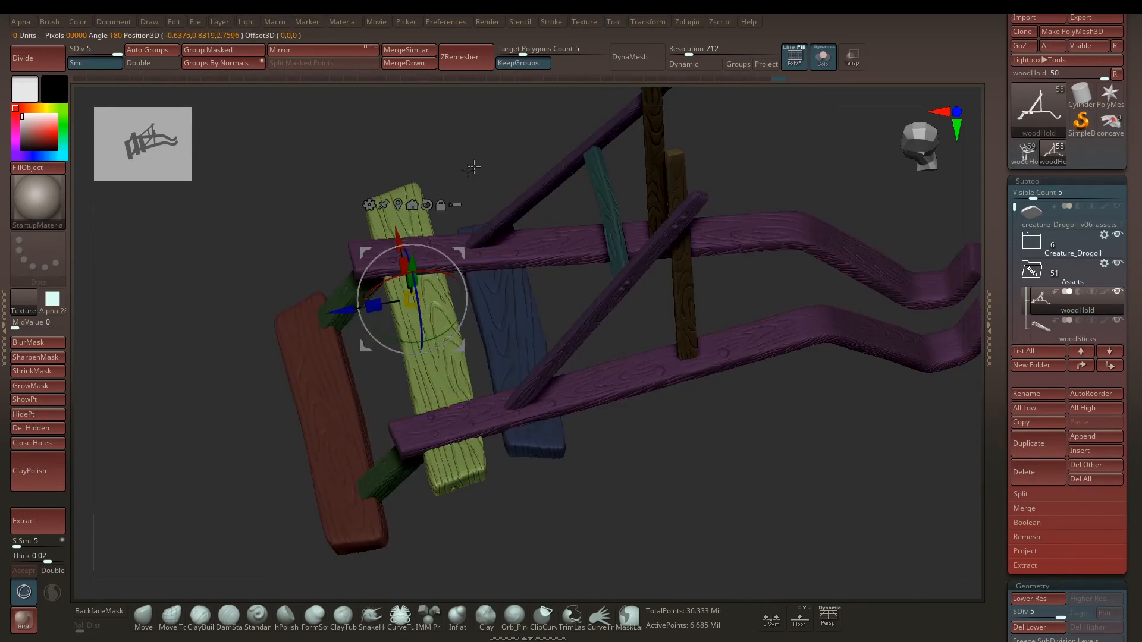
left_click_drag(474, 166, 471, 220)
mouse_move(460, 269)
left_mouse_down()
mouse_move(467, 285)
mouse_move(460, 267)
left_mouse_up()
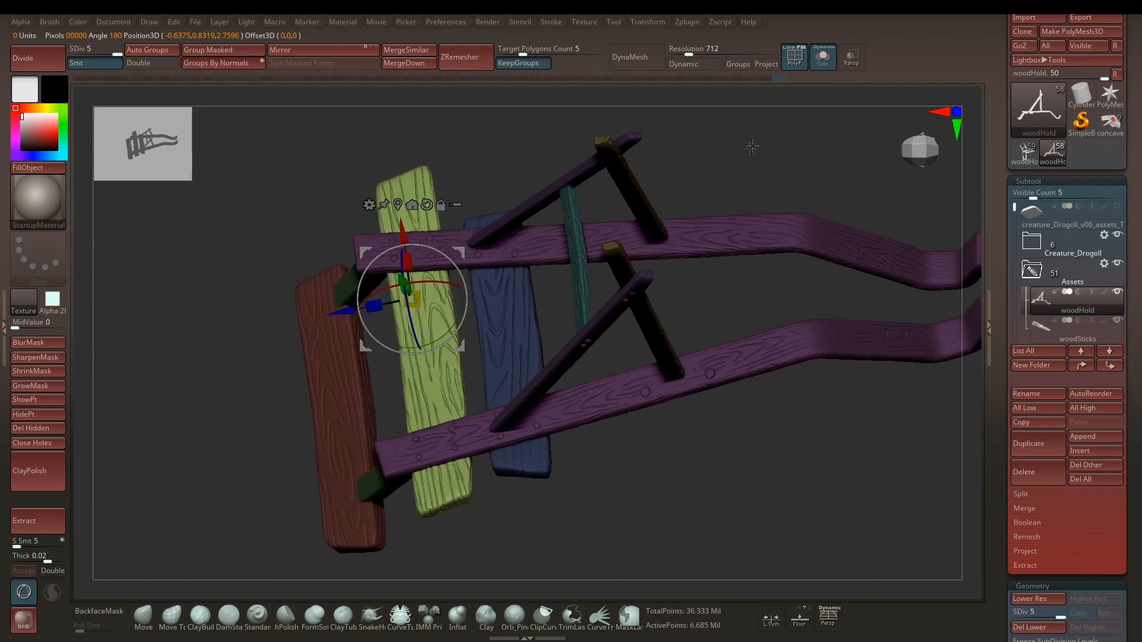
key("ctrl")
left_click_drag(766, 129, 750, 214, "ctrl")
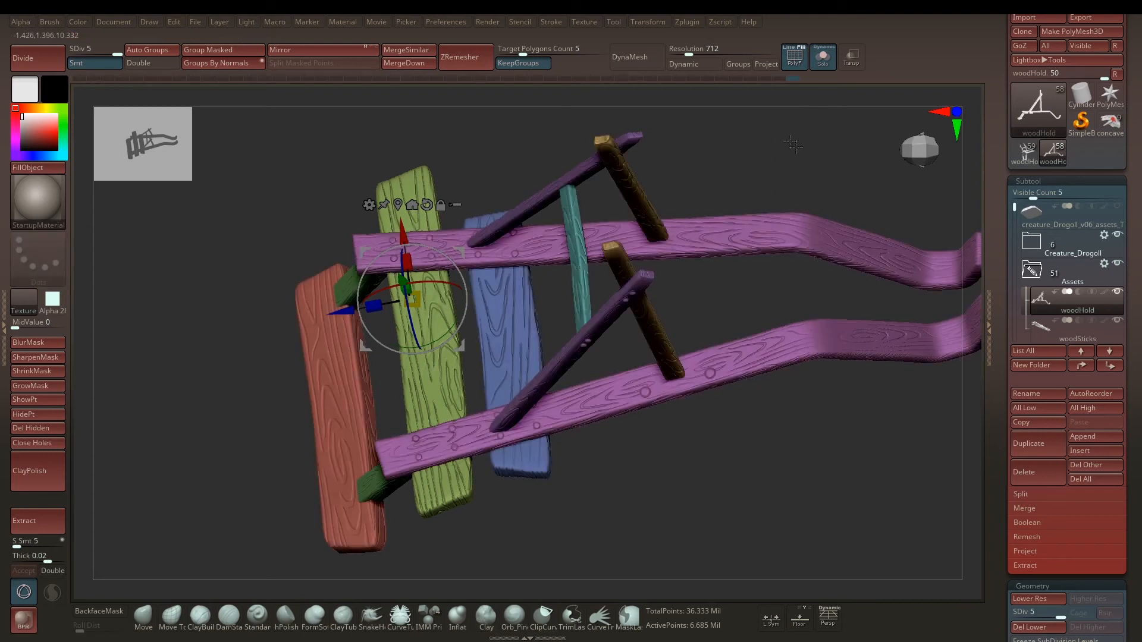
Step: Mask everything except the red end plank, then invert the mask so only that plank is masked
left_click_drag(774, 149, 721, 196)
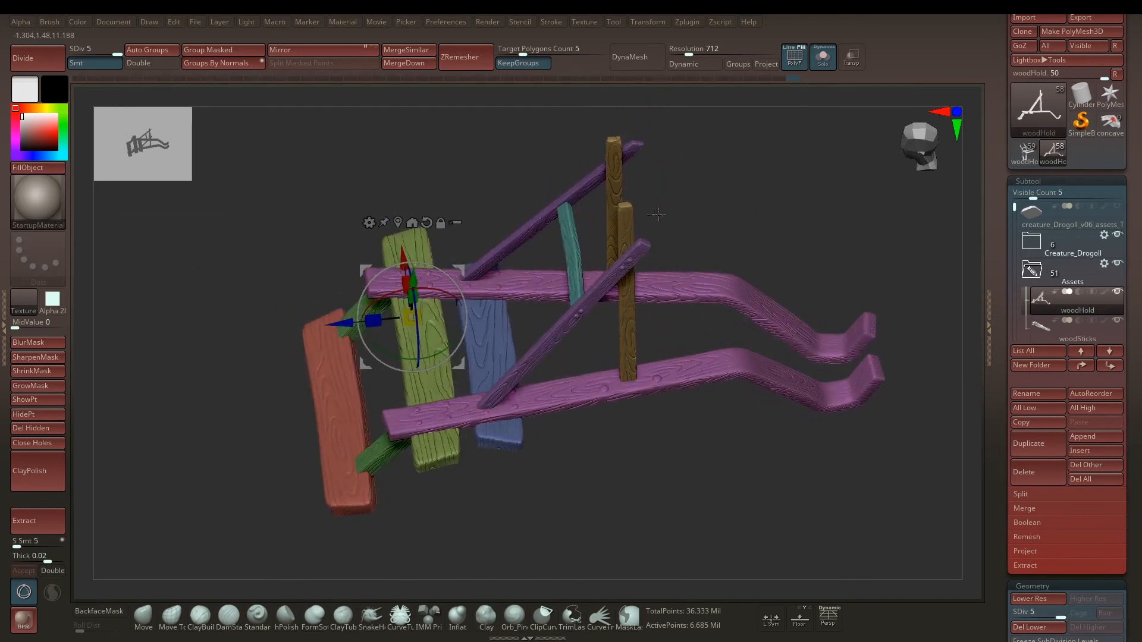
left_click(331, 383, "ctrl")
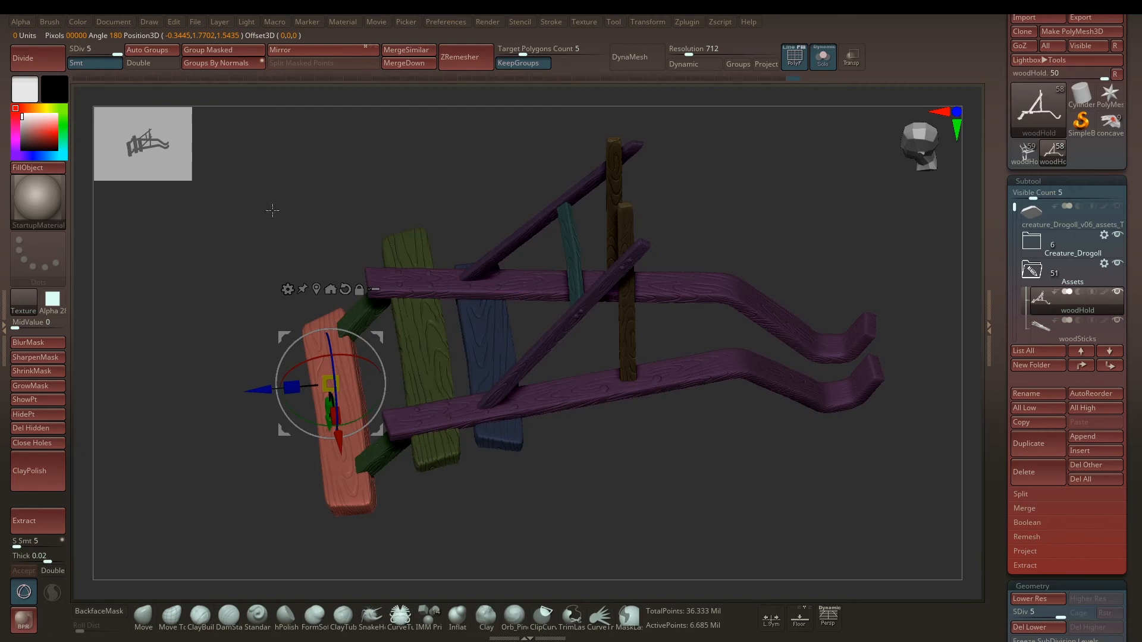
key("ctrl")
left_click(252, 189, "ctrl")
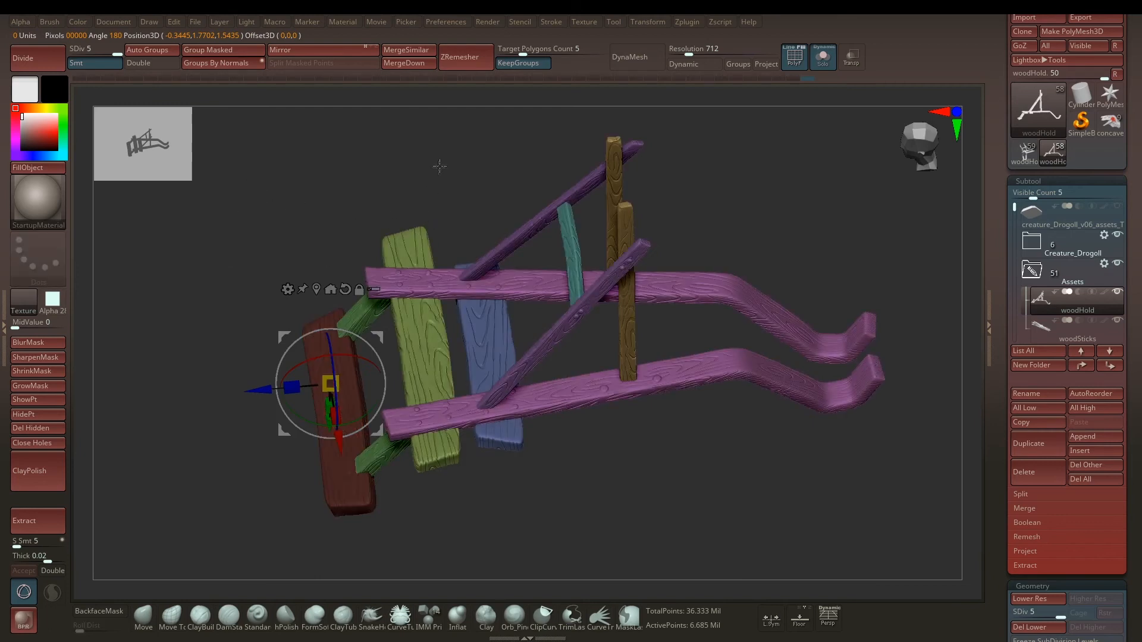
Step: Return to Draw mode and inspect the wooden frame with its masked red plank from several angles
mouse_move(405, 187)
left_mouse_down()
mouse_move(420, 153)
mouse_move(408, 189)
left_mouse_up()
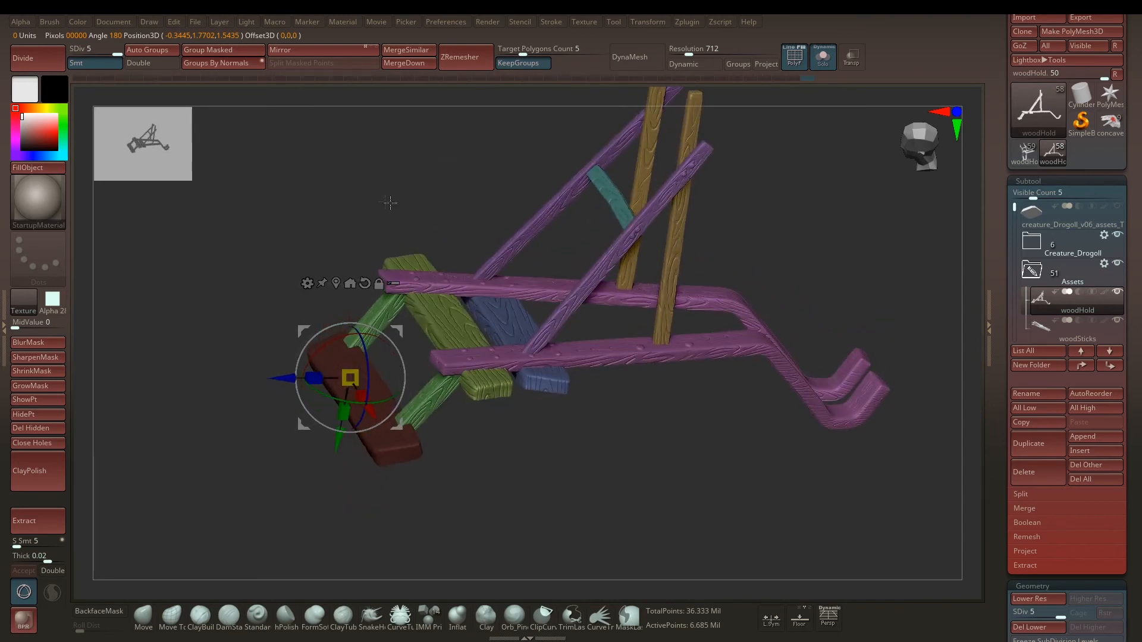
left_click_drag(319, 189, 510, 177, "alt")
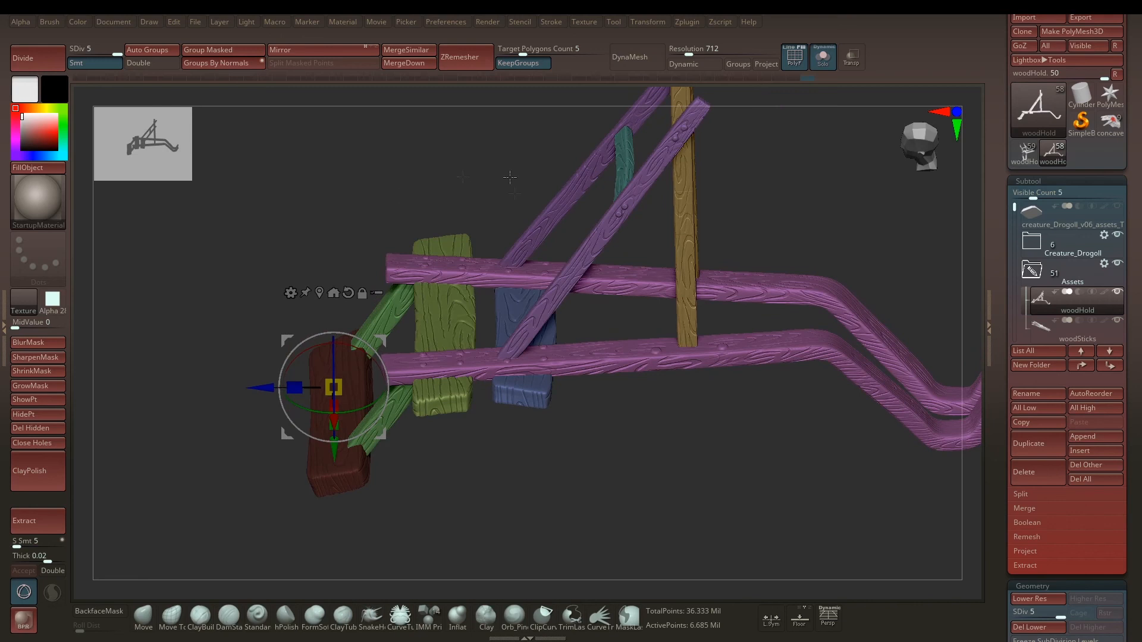
key("q")
mouse_move(456, 208)
left_mouse_down()
mouse_move(492, 163)
mouse_move(382, 186)
mouse_move(416, 184)
mouse_move(438, 201)
left_mouse_up()
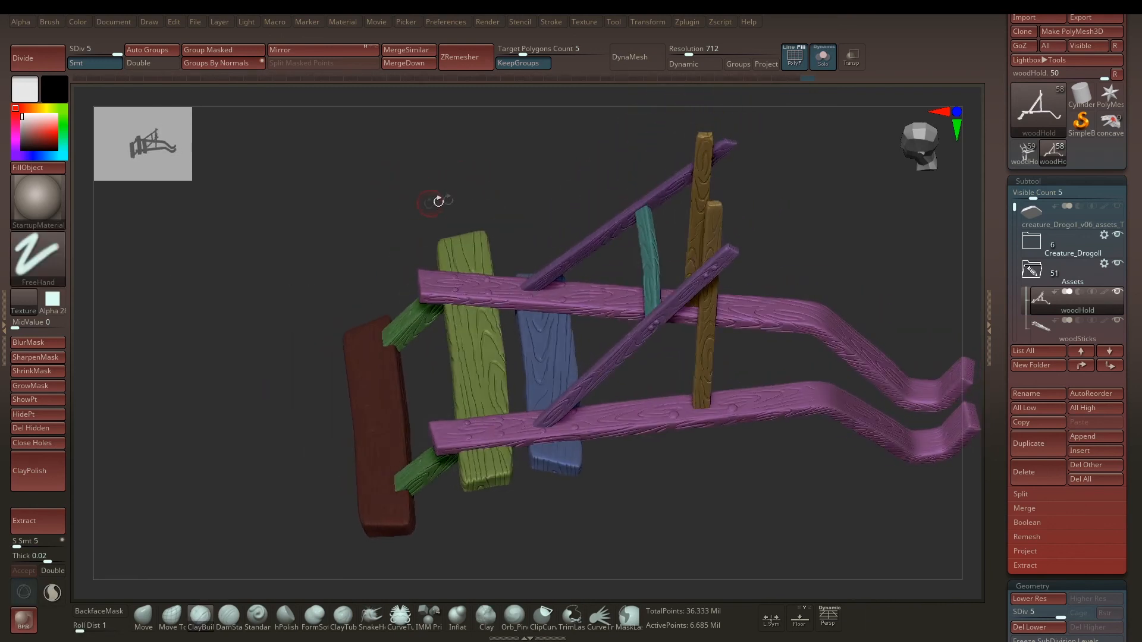
left_click_drag(339, 265, 384, 388)
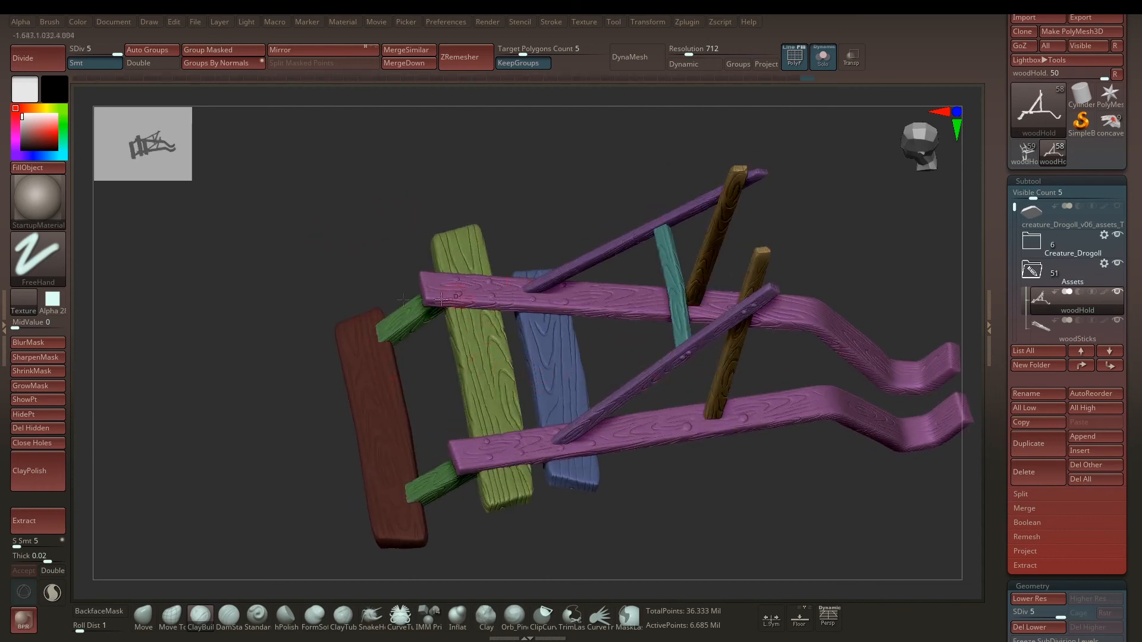
left_click_drag(375, 257, 376, 242, "alt")
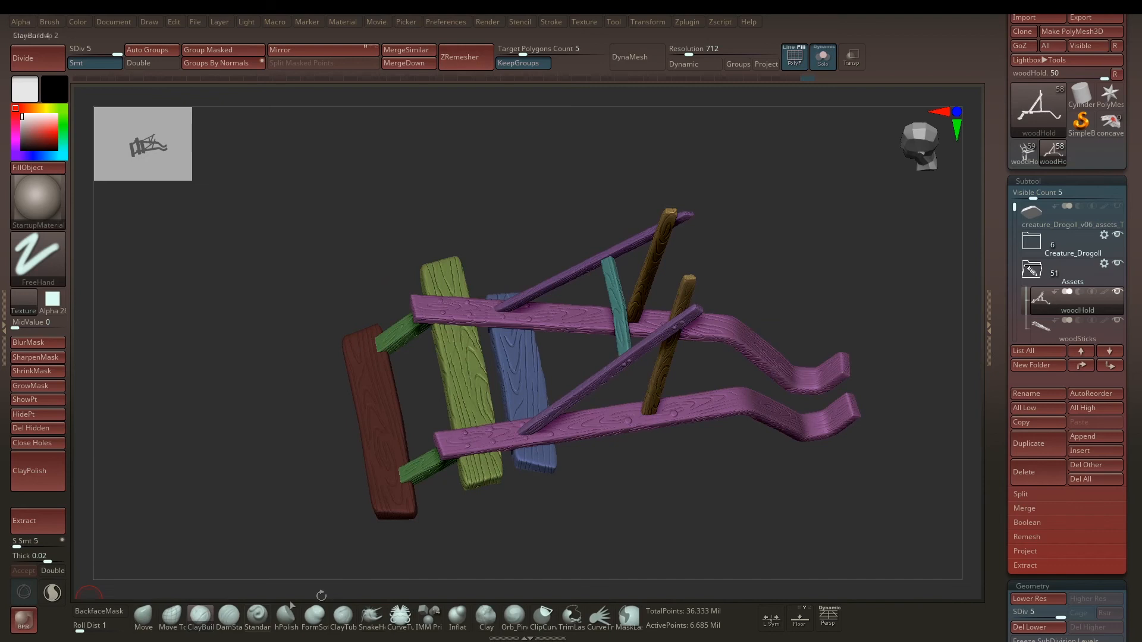
left_click_drag(333, 194, 354, 245, "alt")
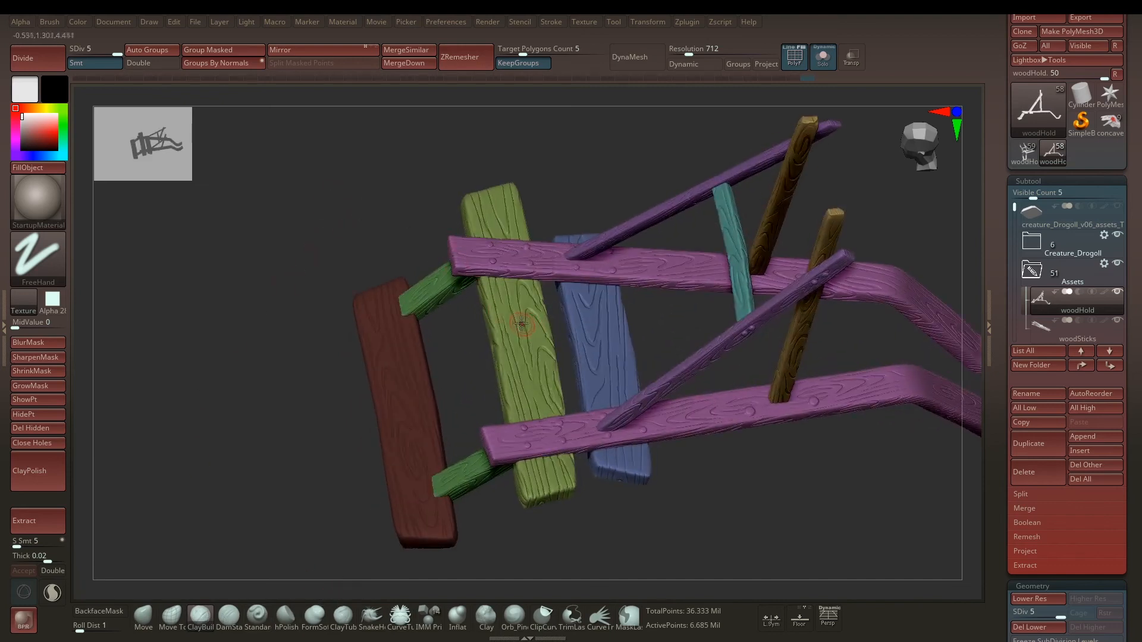
Step: Isolate and mask the olive plank and the blue plank in turn, unhiding the rest of the frame after each
left_click(517, 320, "ctrl+shift")
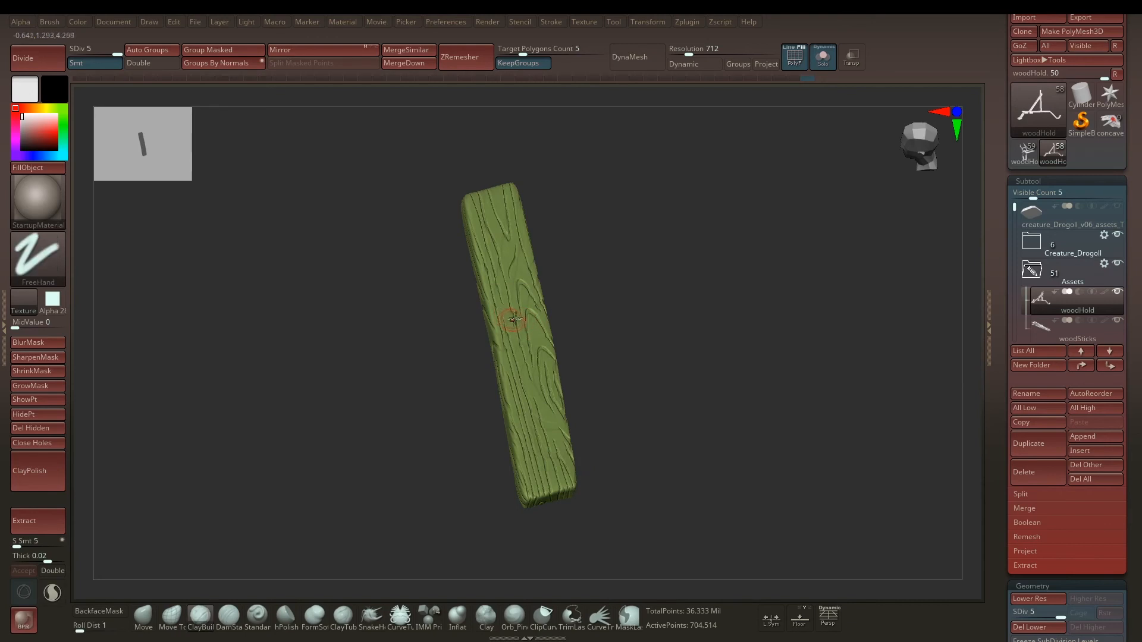
left_click_drag(742, 146, 277, 553, "ctrl")
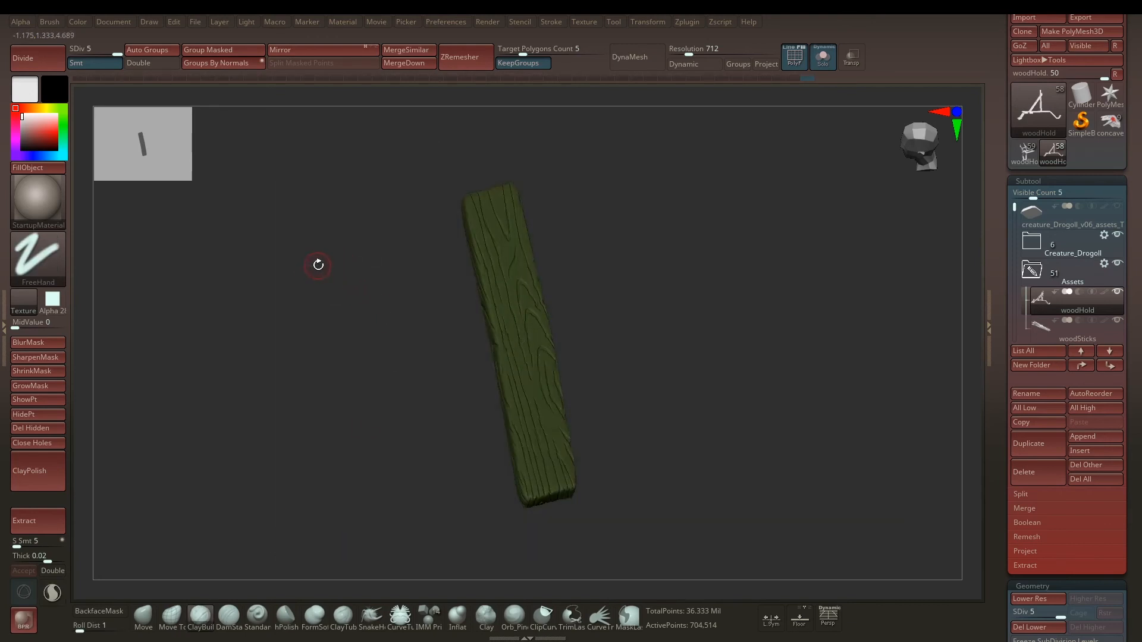
left_click(308, 259, "ctrl+shift")
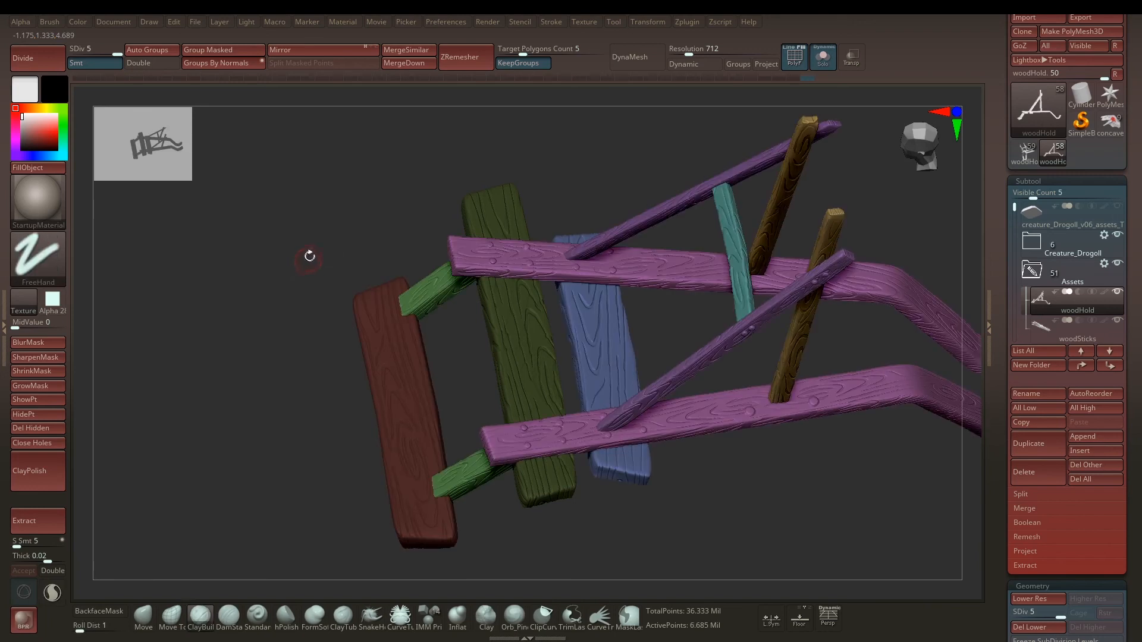
left_click(602, 333, "ctrl+shift")
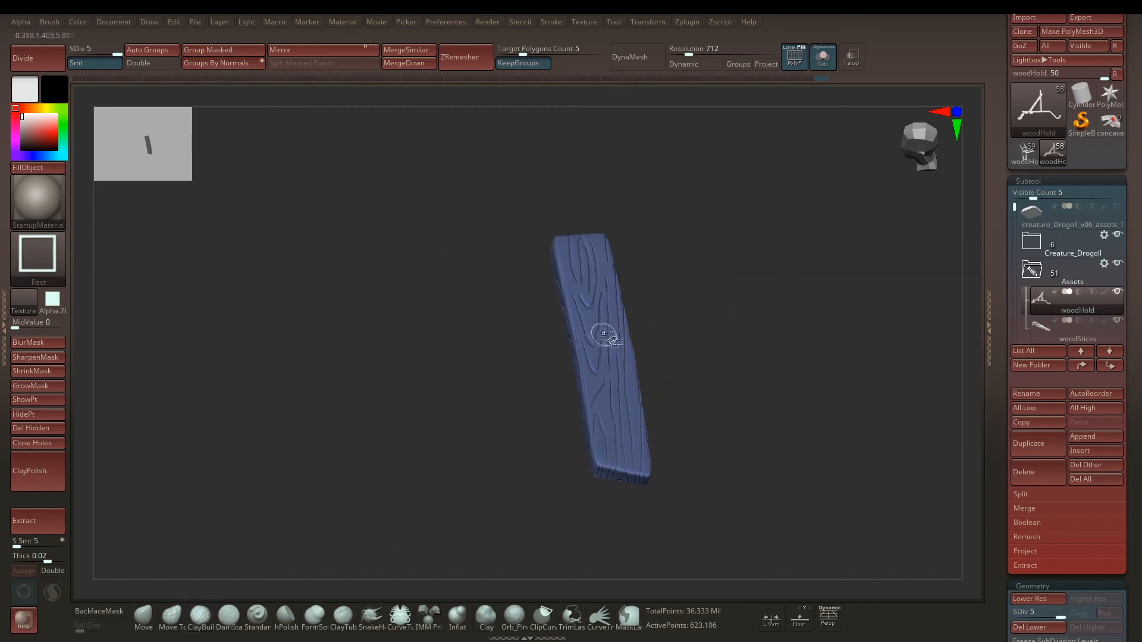
left_click_drag(809, 216, 355, 556, "ctrl")
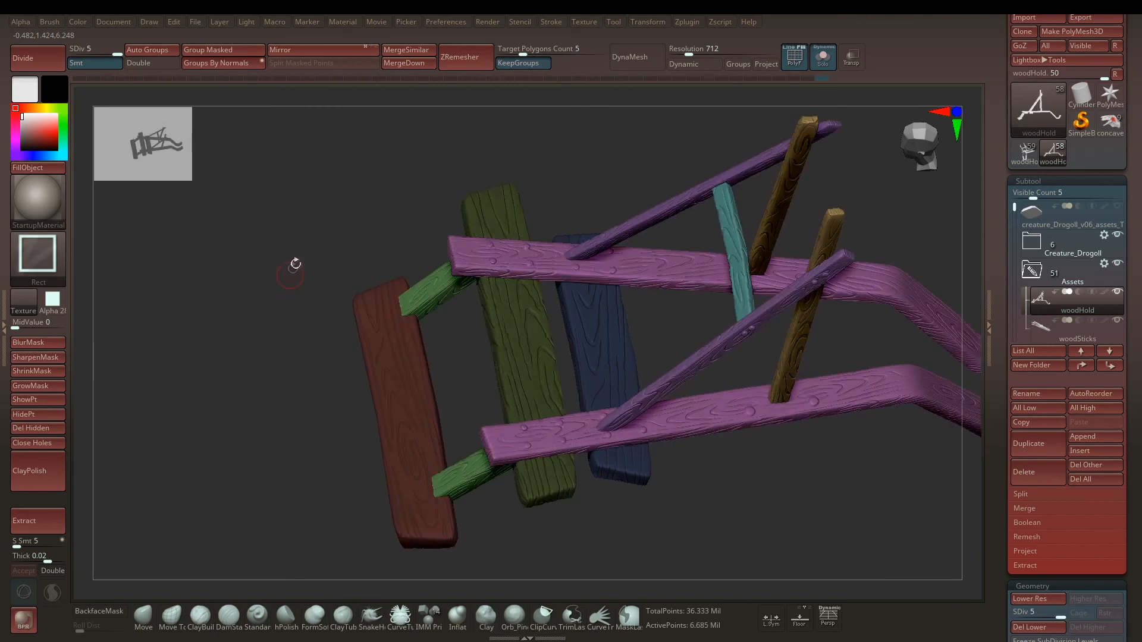
Step: Return to drawing mode and invert the mask so only the red, olive and blue planks are unmasked, viewing the frame from above
left_click(292, 263, "ctrl+shift")
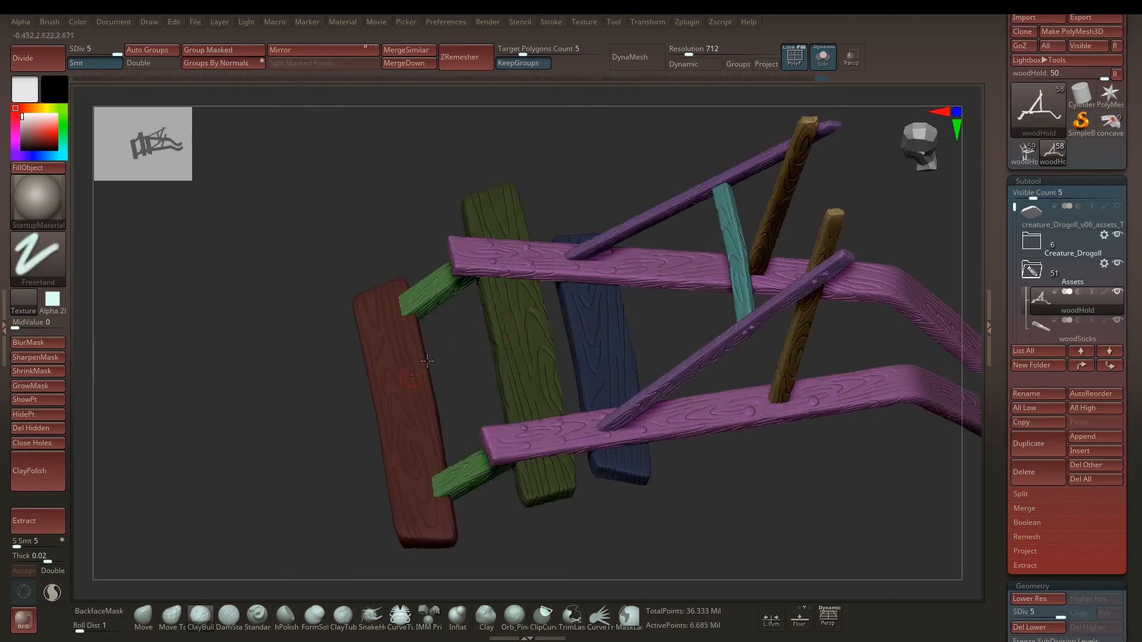
mouse_move(651, 346)
left_mouse_down()
mouse_move(656, 261)
mouse_move(660, 334)
left_mouse_up()
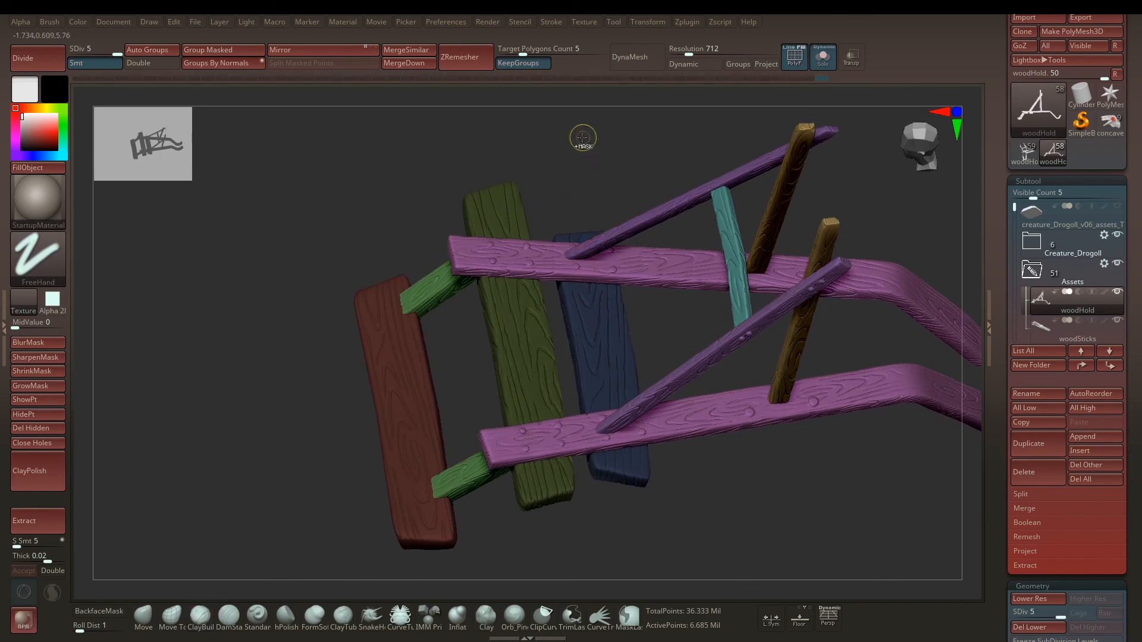
left_click(582, 138, "ctrl")
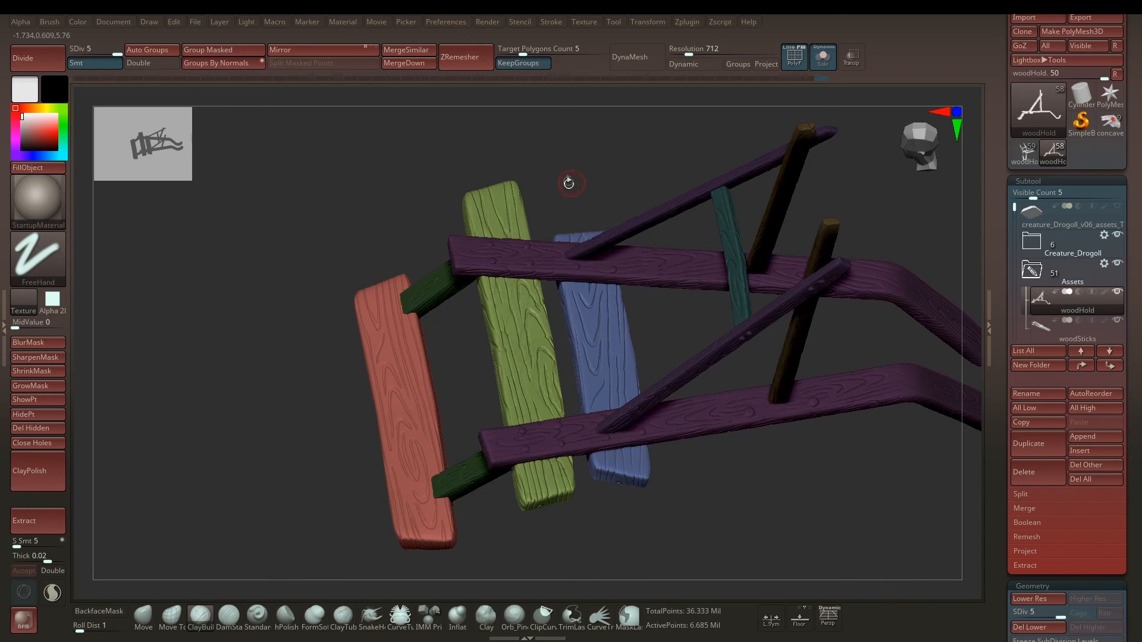
left_click_drag(568, 183, 517, 204)
mouse_move(581, 173)
left_mouse_down()
mouse_move(547, 204)
mouse_move(548, 230)
left_mouse_up()
Step: Switch to the Move Topological brush and adjust its size, then change to ClayBuildup with a draw size of about 35
key("b")
key("m")
key("t")
key("space")
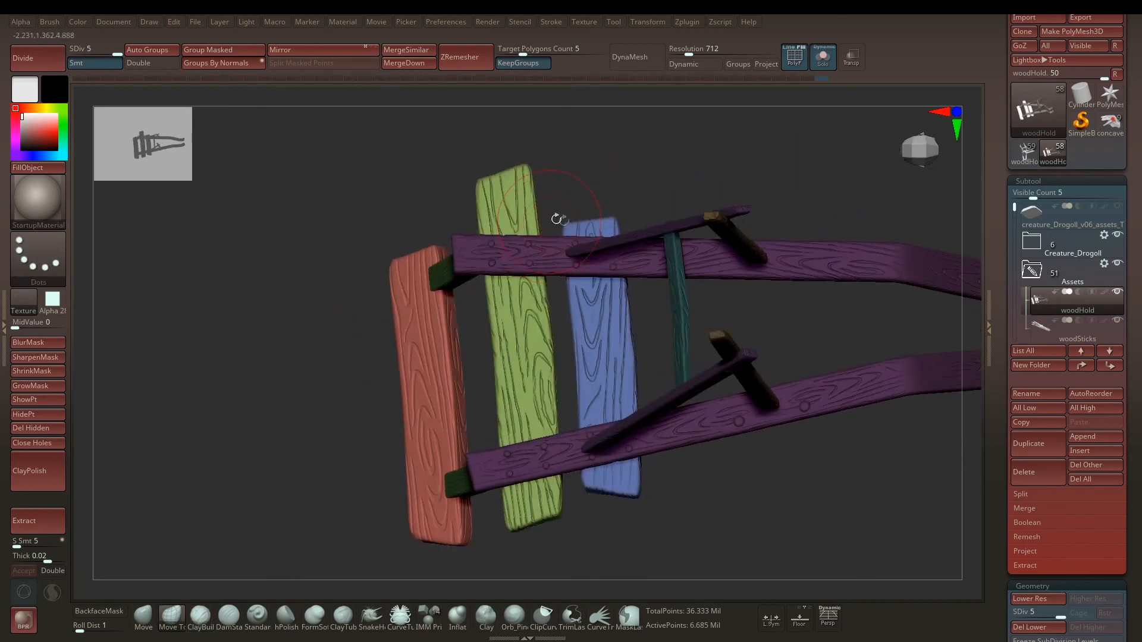
left_click_drag(585, 184, 530, 211)
key("b")
key("c")
key("b")
key("space")
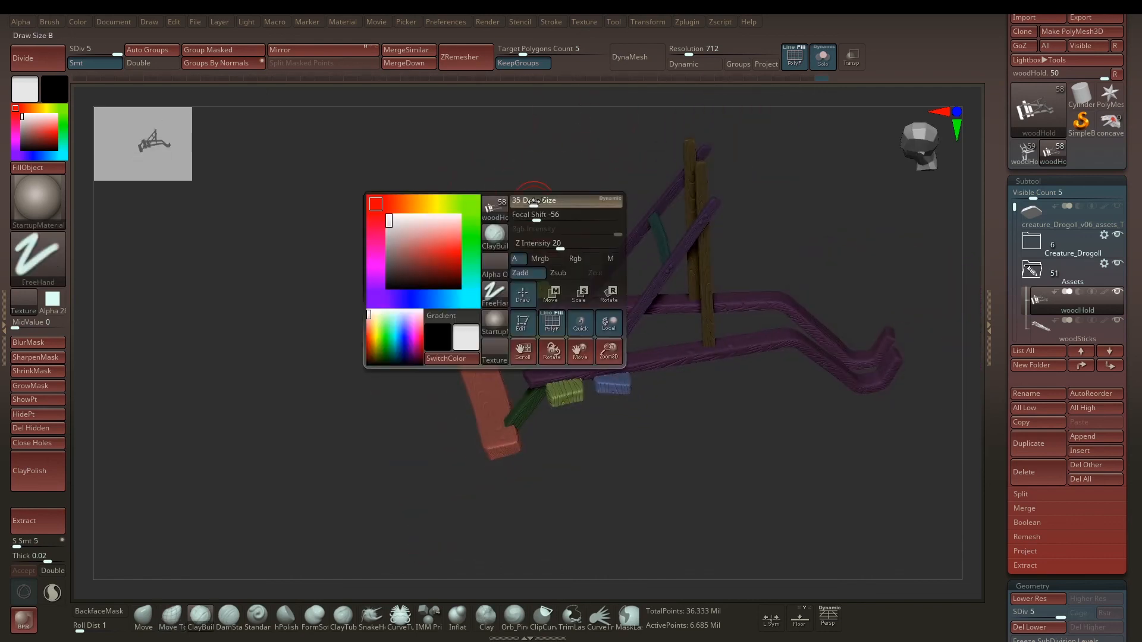
Step: Turn off Solo to show the whole creature with all its assets, and inspect the wooden frame in context from several angles
key("alt+s")
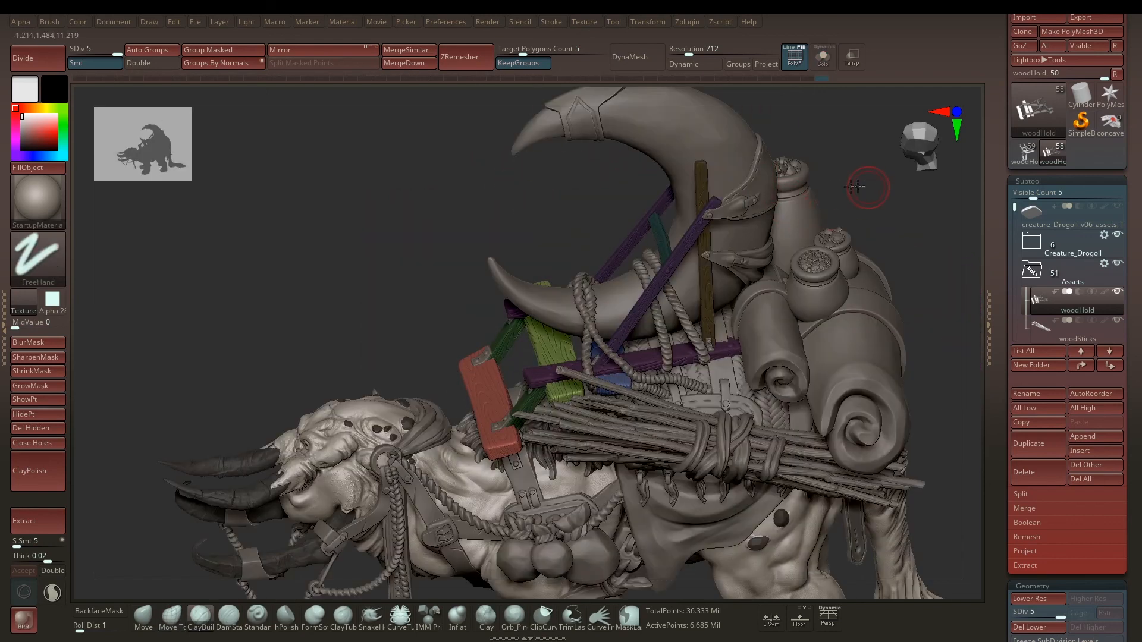
left_click_drag(816, 189, 747, 208, "alt")
key("space")
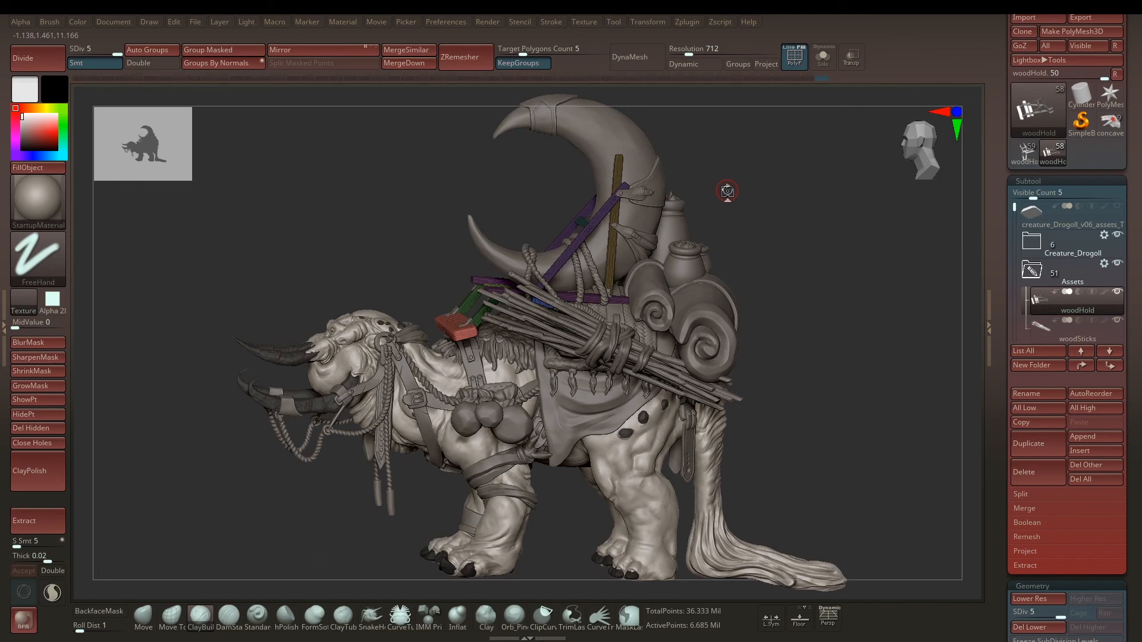
left_click_drag(750, 232, 630, 216)
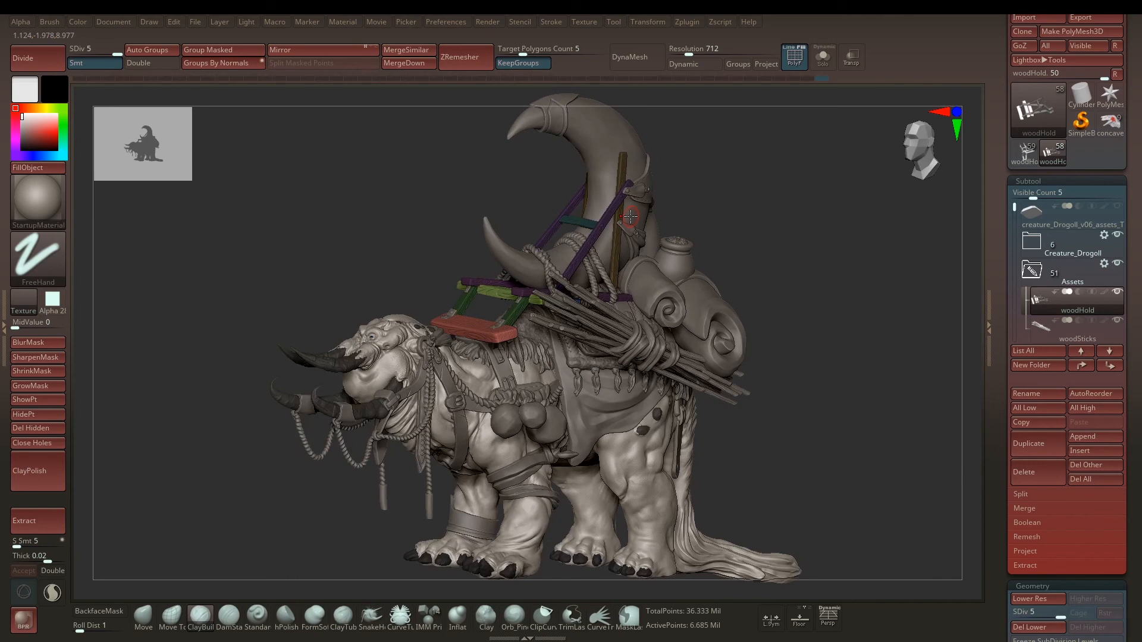
left_click_drag(757, 222, 668, 287)
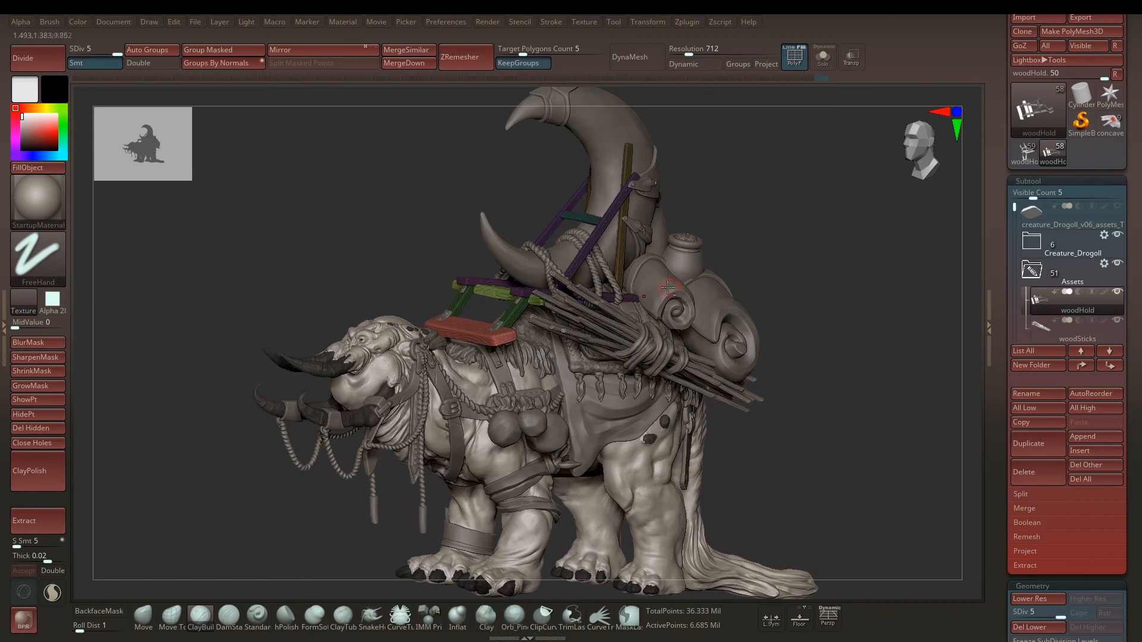
Step: Select different assets on the creature's back in turn, ending on the woodHold subtool, and view the creature from the side
left_click(668, 286, "alt")
left_click(648, 232, "alt")
left_click(482, 338, "alt")
left_click_drag(385, 255, 803, 239)
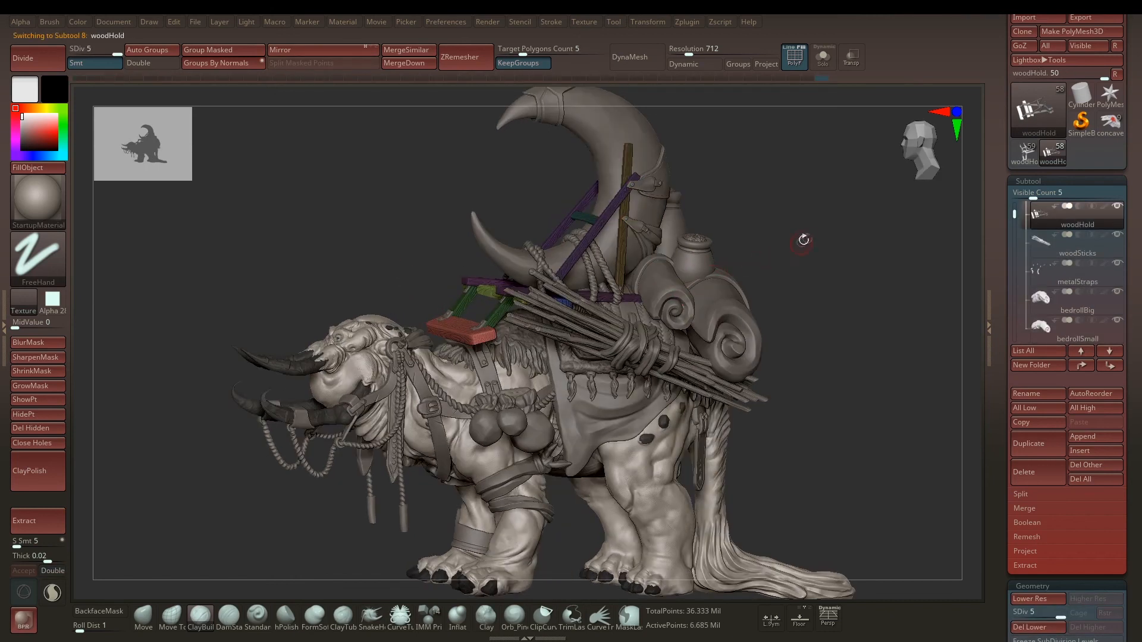